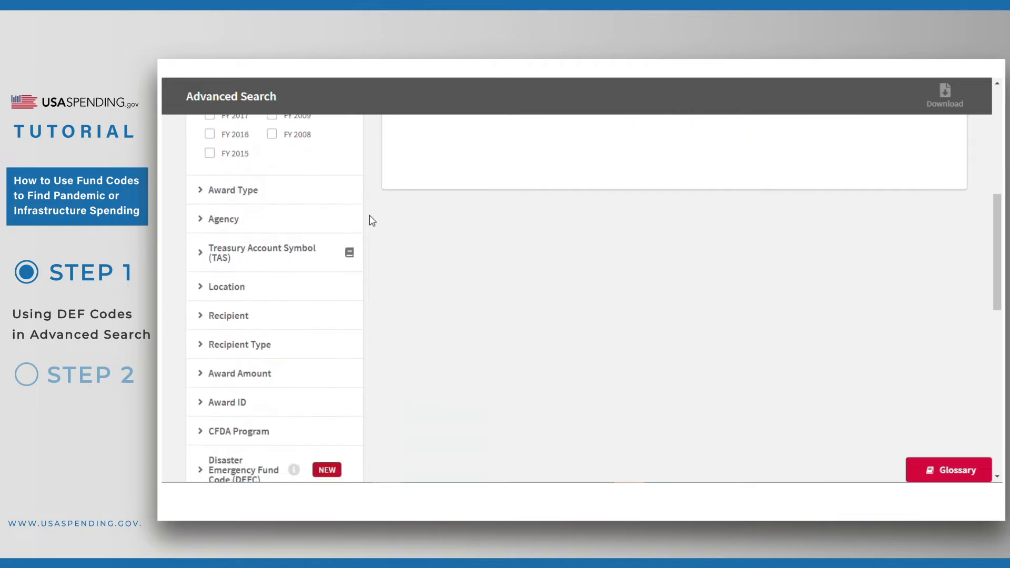
pyautogui.scroll(-1, 370, 216)
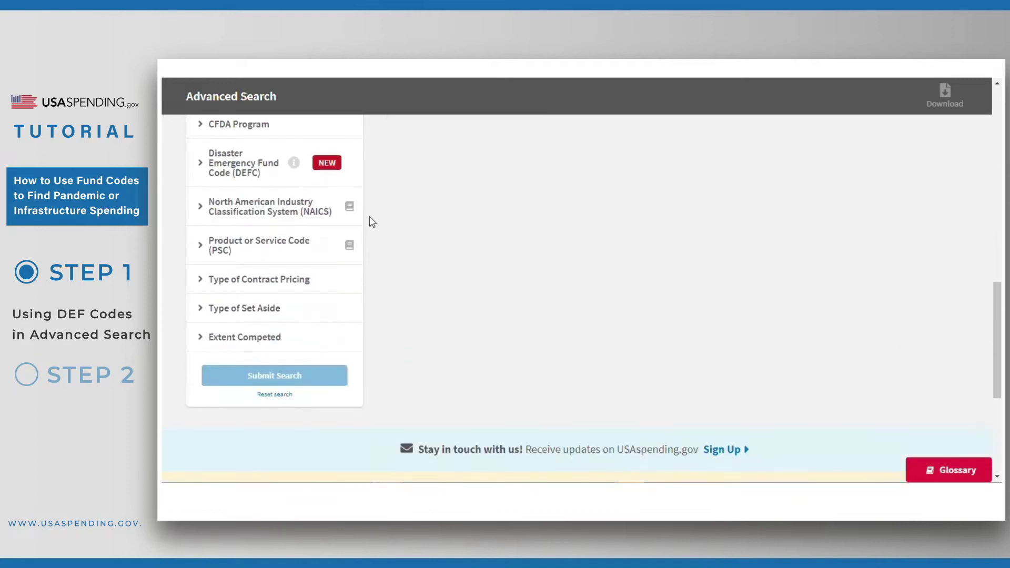
# Step: Expand the Disaster Emergency Fund Code filter and tick then untick COVID-19 Spending
pyautogui.moveTo(292, 164)
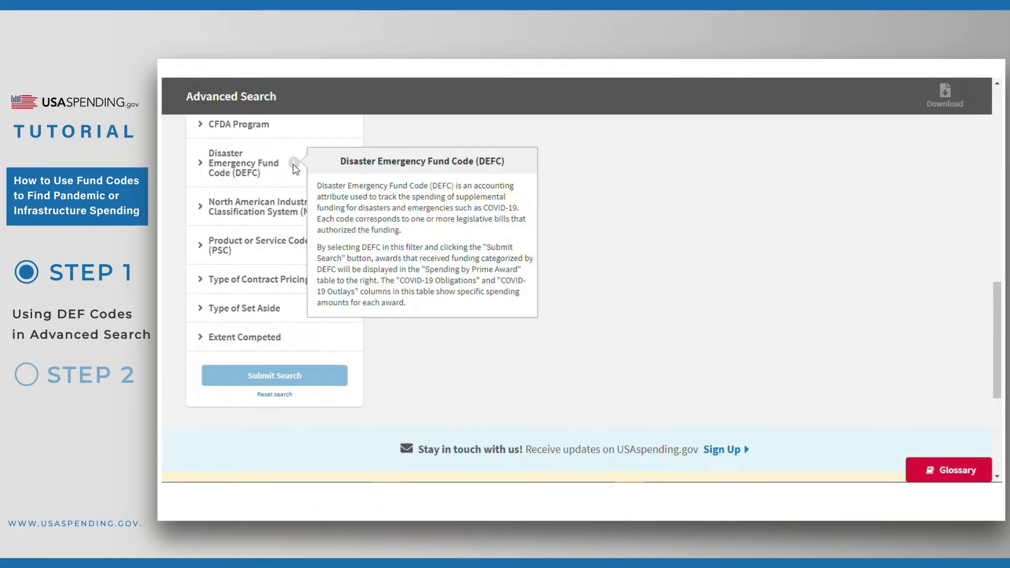
pyautogui.click(200, 165)
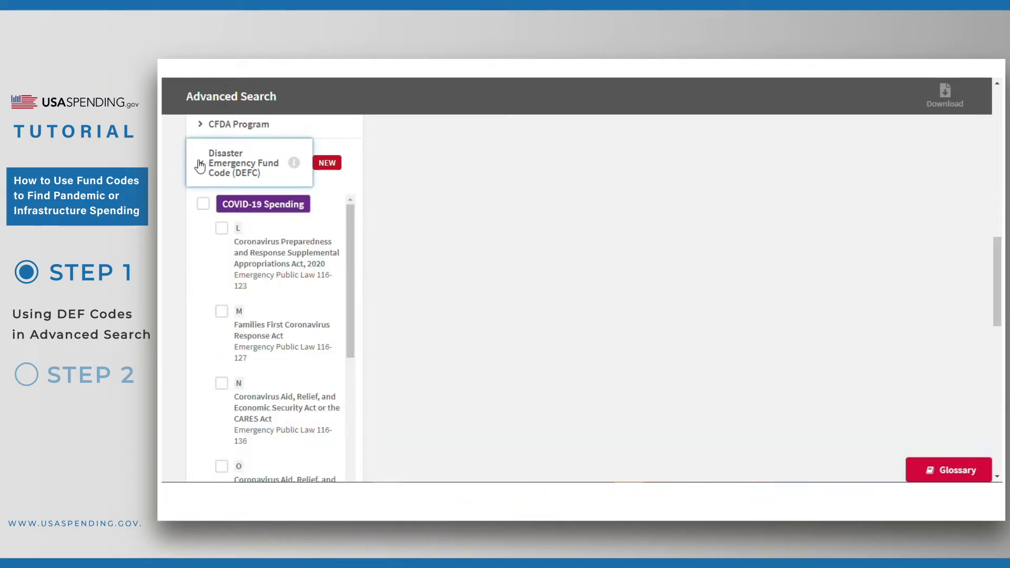
pyautogui.click(203, 205)
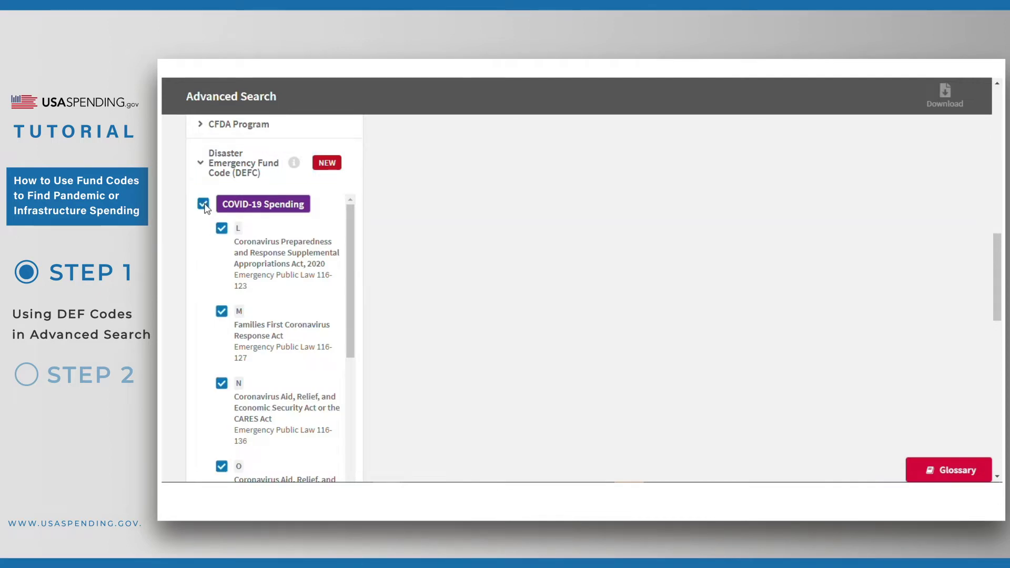
pyautogui.click(204, 204)
# Step: Select and then clear all Infrastructure Spending codes
pyautogui.scroll(-6, 205, 228)
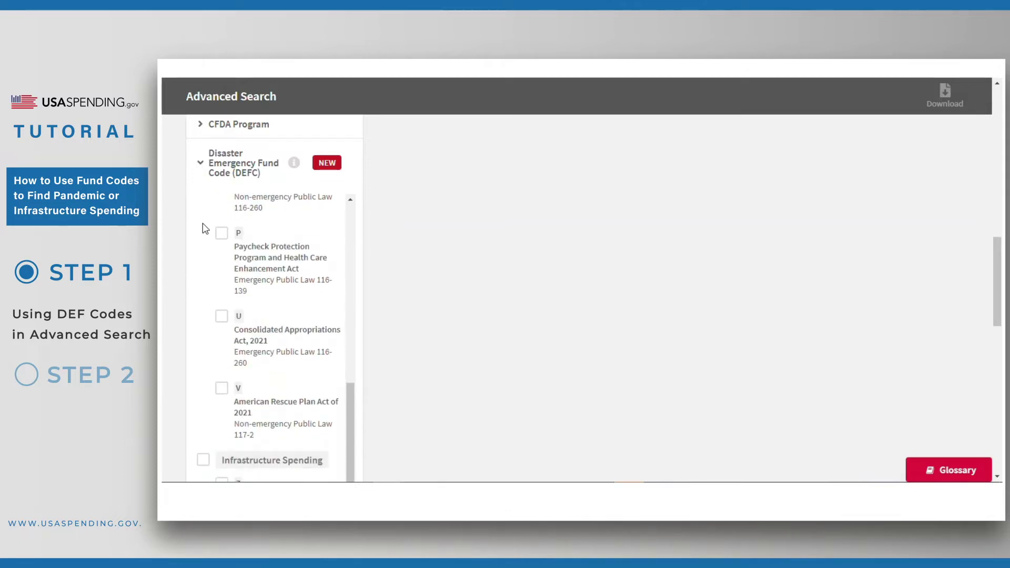
pyautogui.scroll(-6, 205, 229)
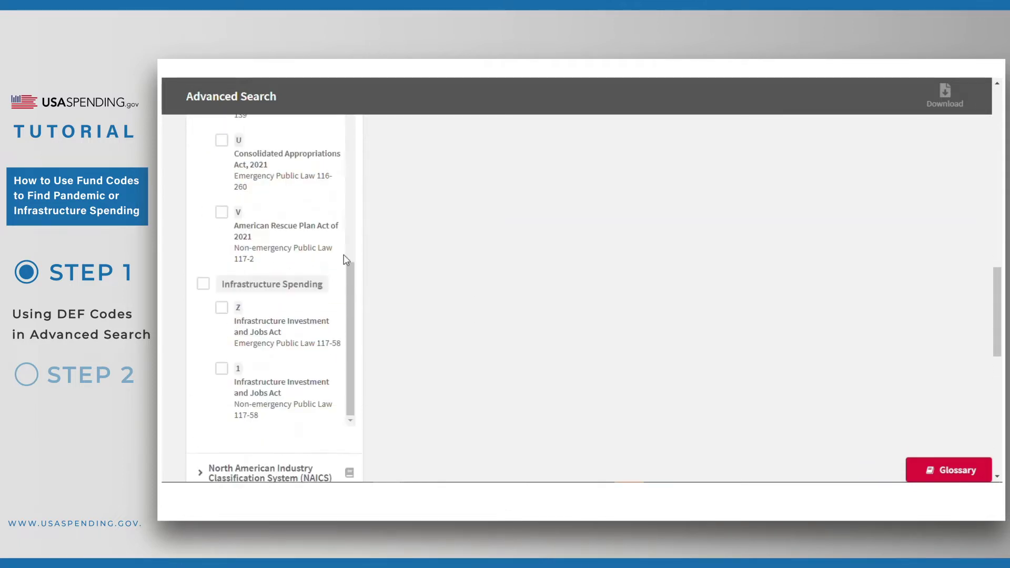
pyautogui.scroll(-2, 331, 258)
pyautogui.click(202, 237)
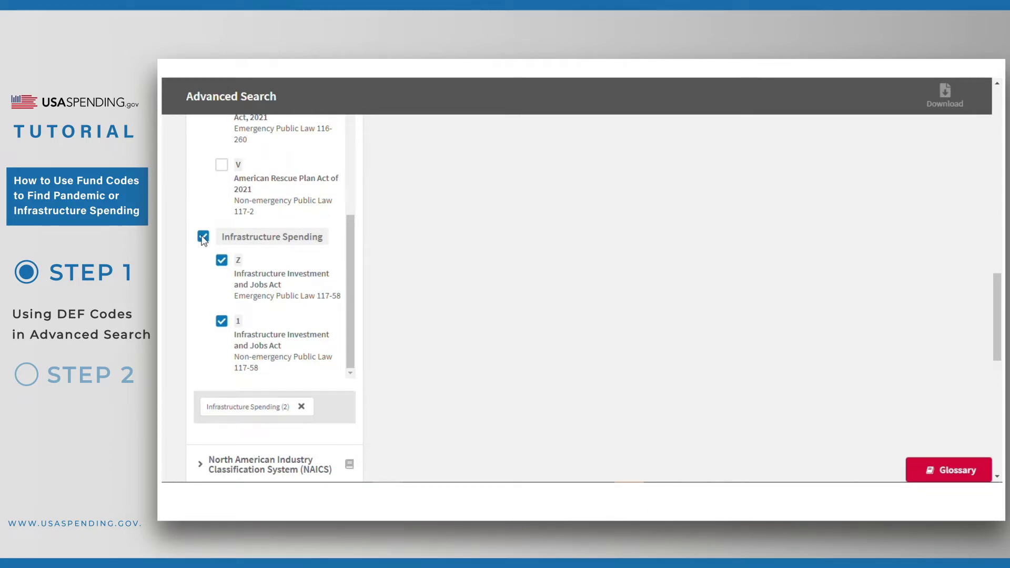
pyautogui.click(202, 238)
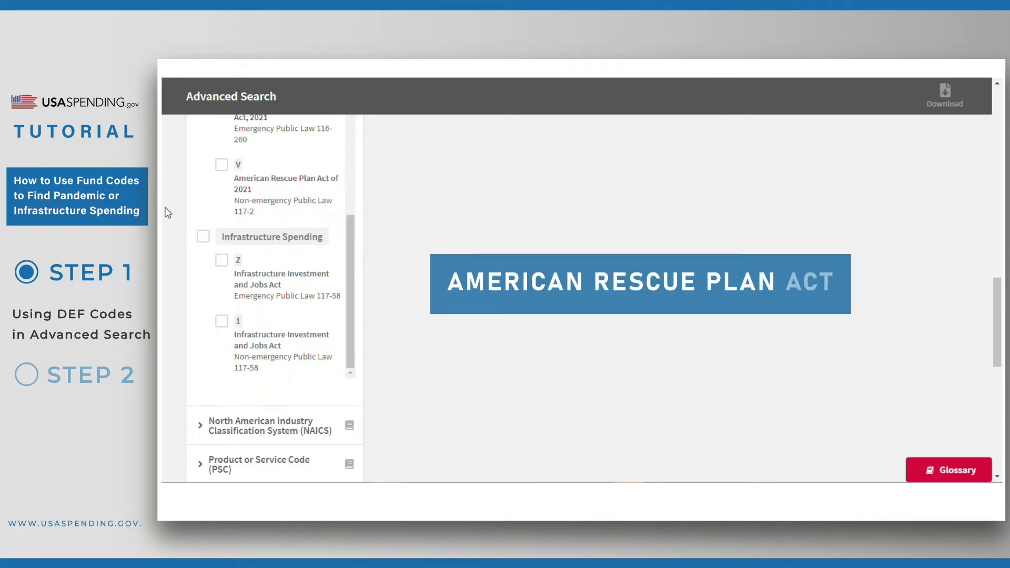
pyautogui.scroll(1, 167, 212)
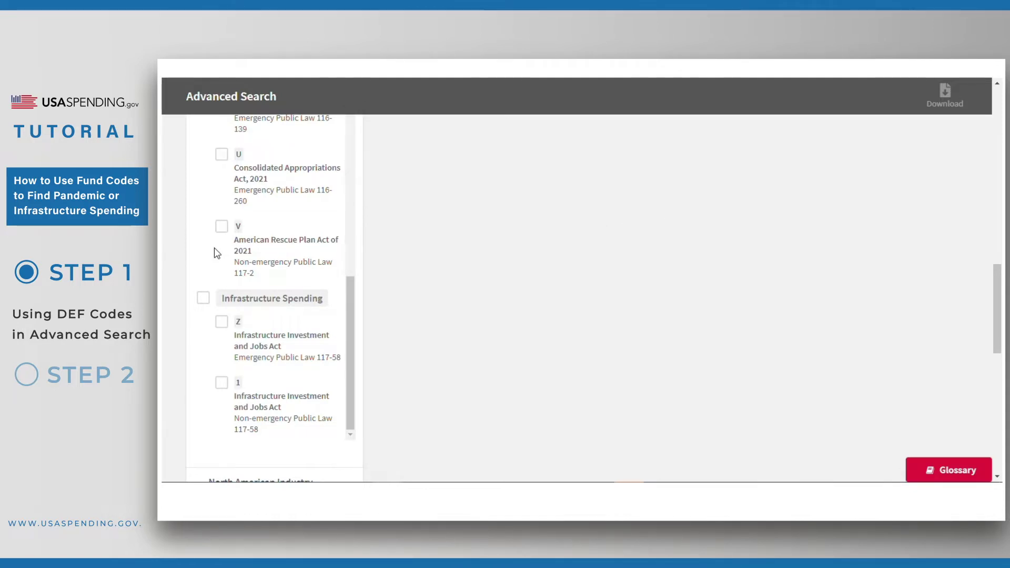
pyautogui.scroll(1, 174, 251)
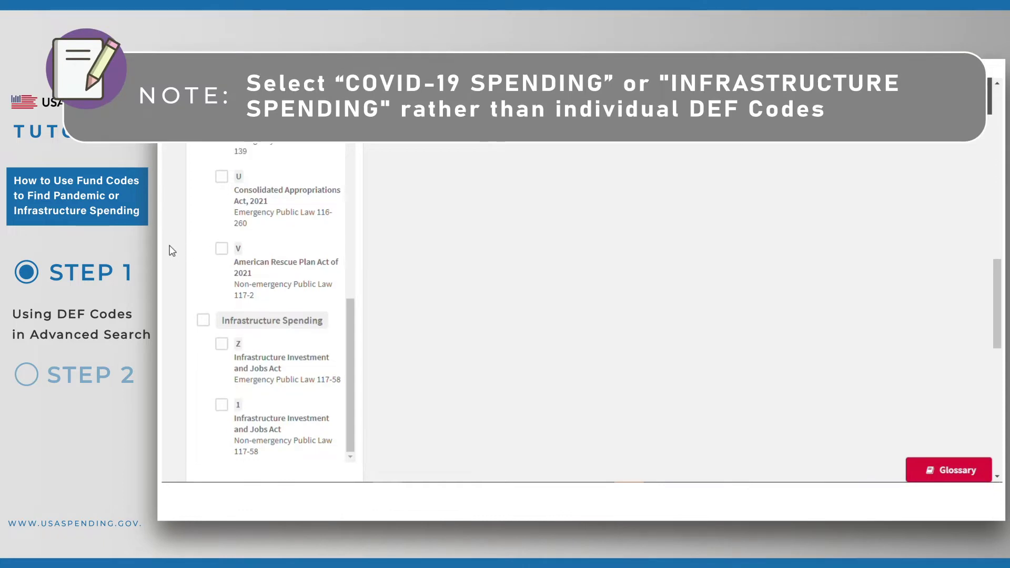
pyautogui.scroll(3, 172, 251)
pyautogui.scroll(6, 229, 279)
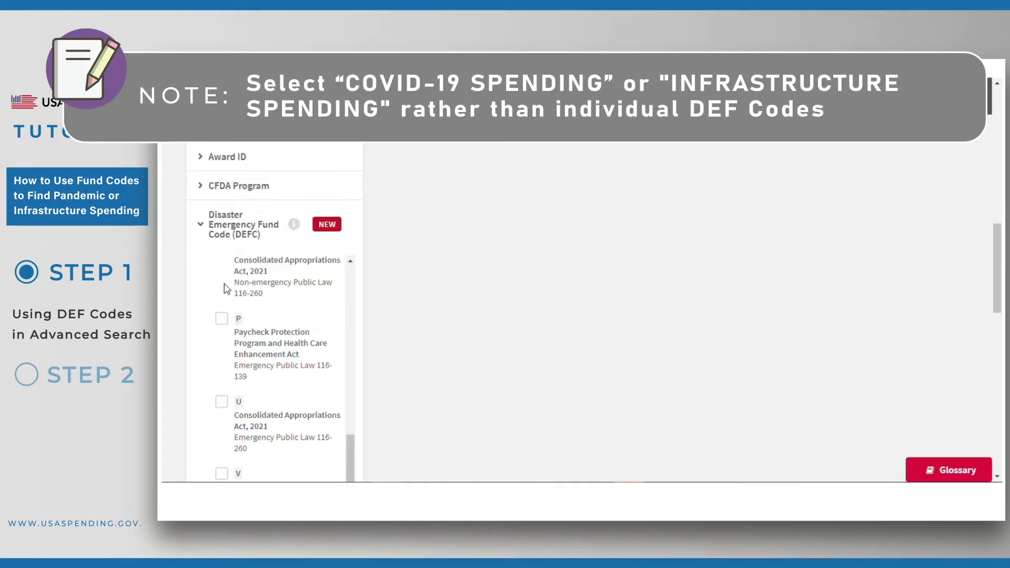
pyautogui.scroll(1, 206, 309)
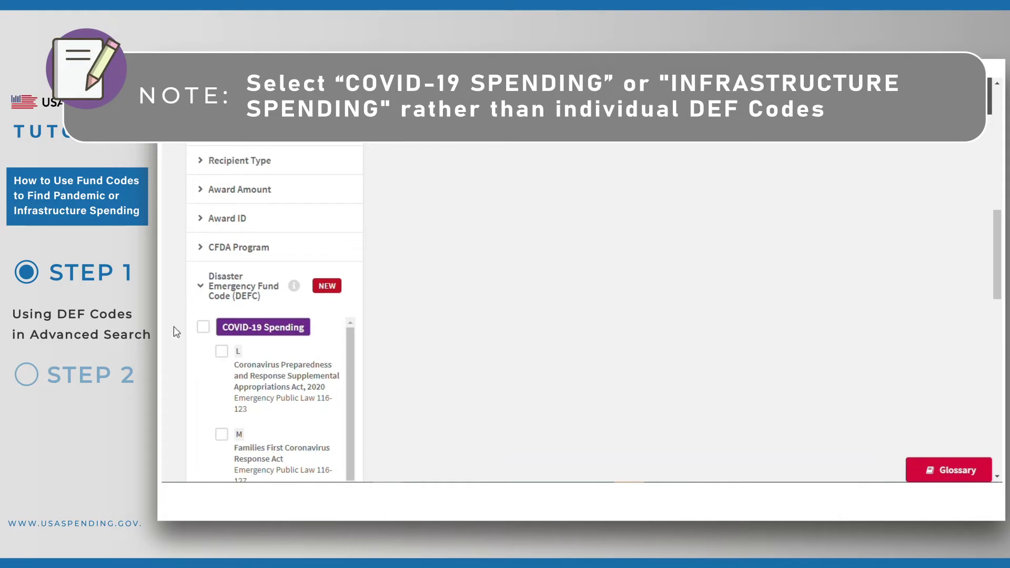
pyautogui.scroll(-2, 171, 328)
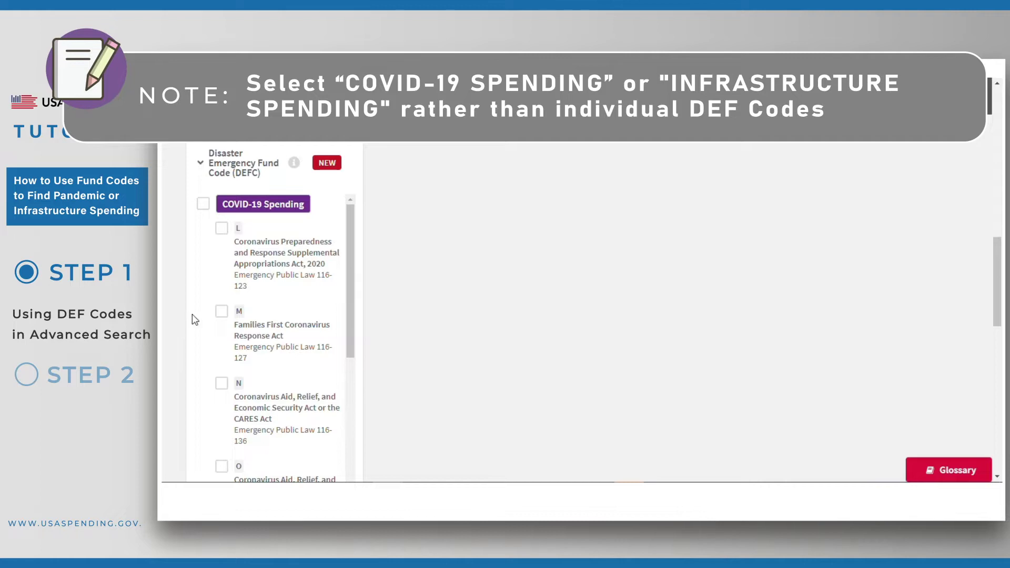
pyautogui.doubleClick(221, 229)
pyautogui.doubleClick(221, 310)
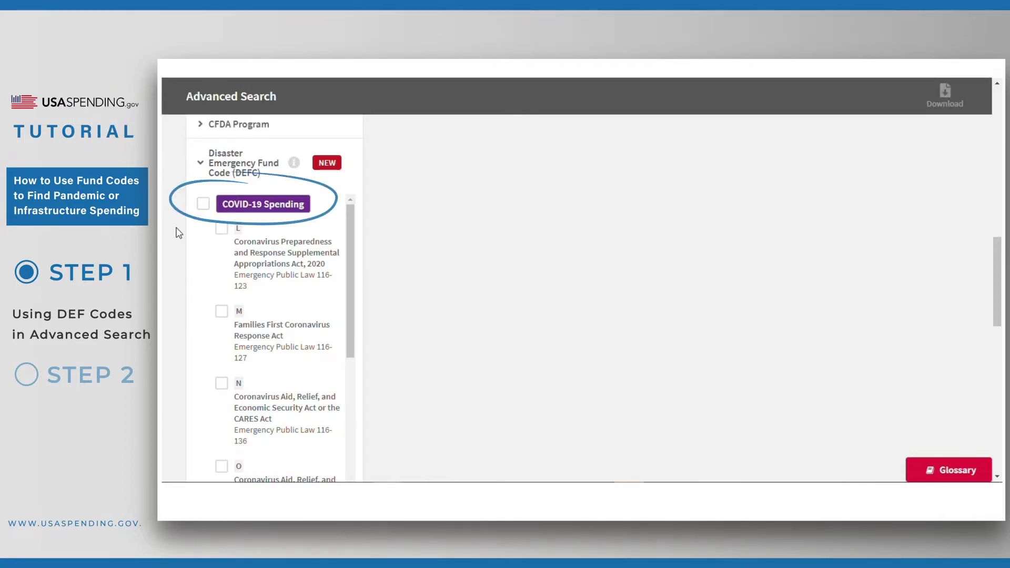
# Step: Select all COVID-19 Spending codes and submit the search to list prime award results
pyautogui.click(203, 205)
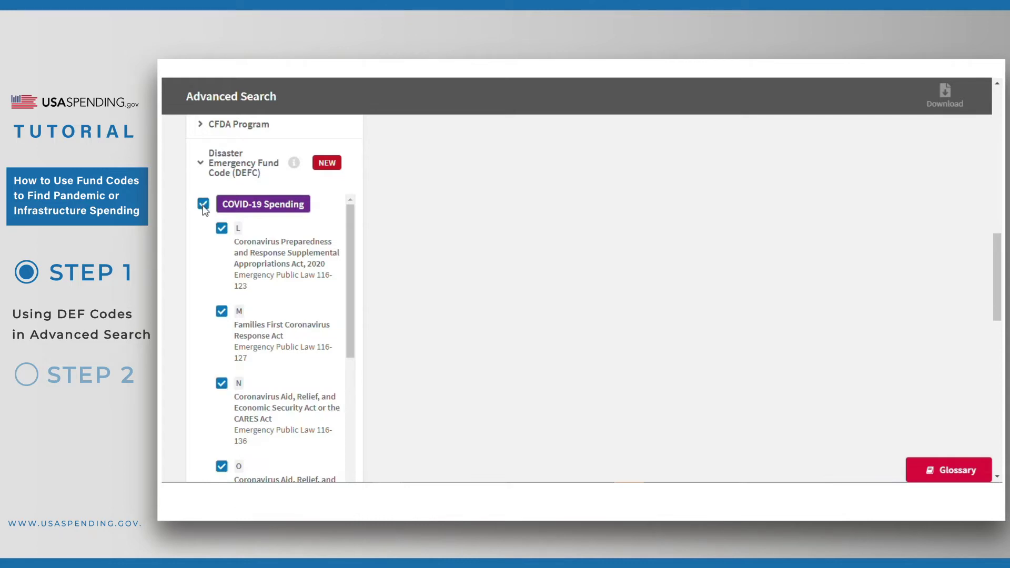
pyautogui.scroll(3, 387, 277)
pyautogui.scroll(5, 387, 277)
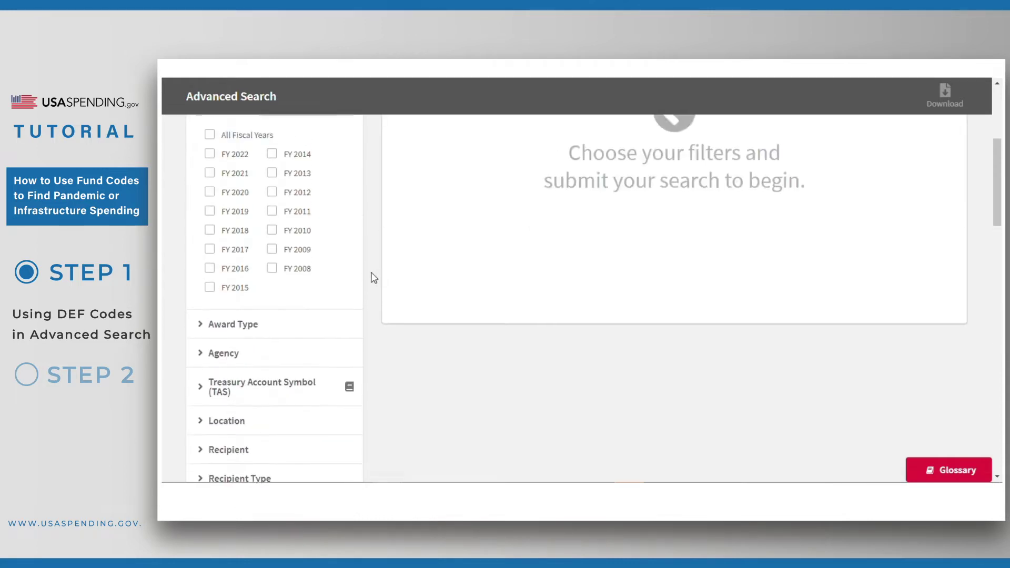
pyautogui.click(312, 261)
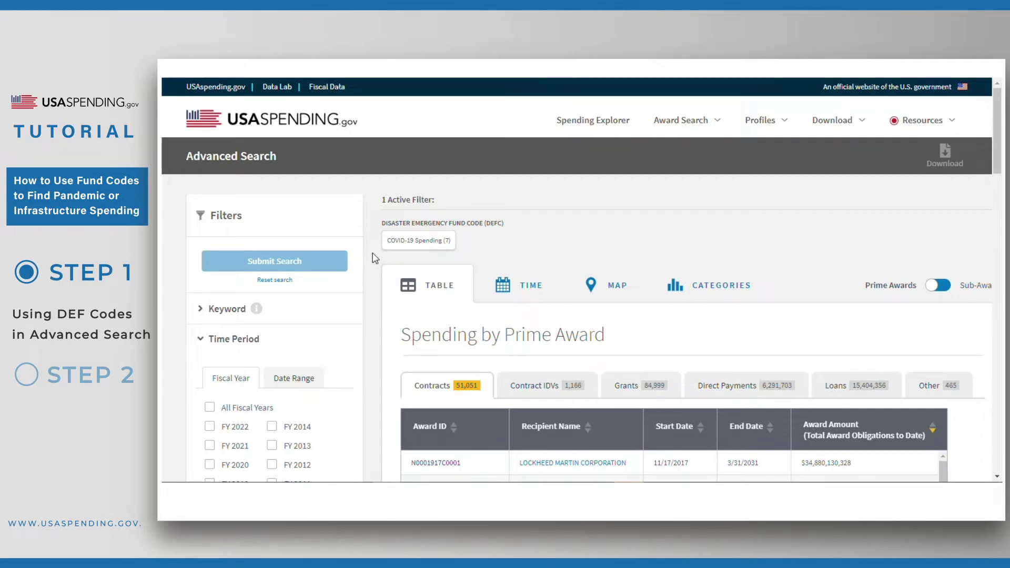
pyautogui.scroll(-3, 375, 258)
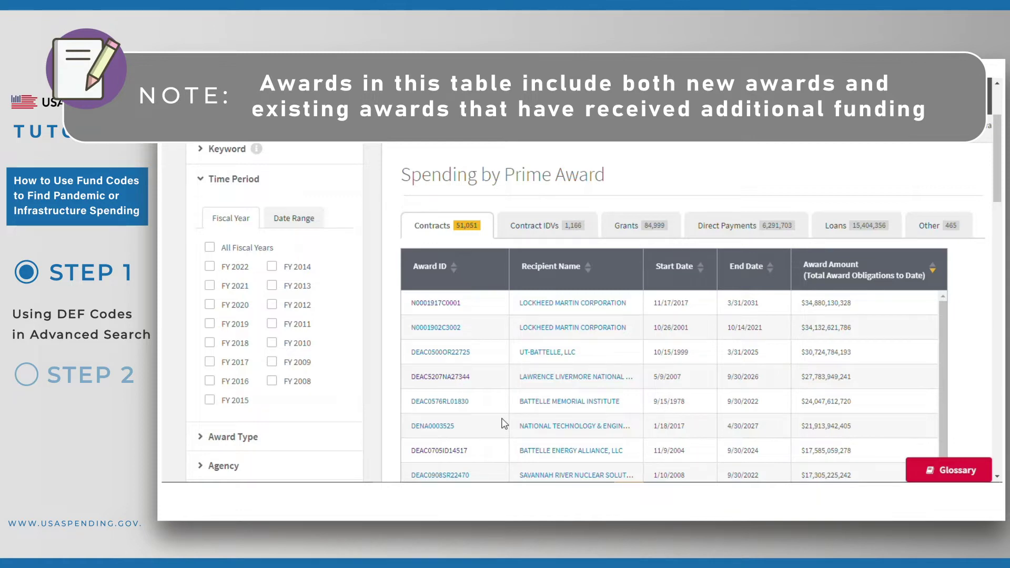
# Step: Show the 84,999 Grants results and view their DEFC, COVID-19 Obligations and Outlays columns
pyautogui.click(433, 236)
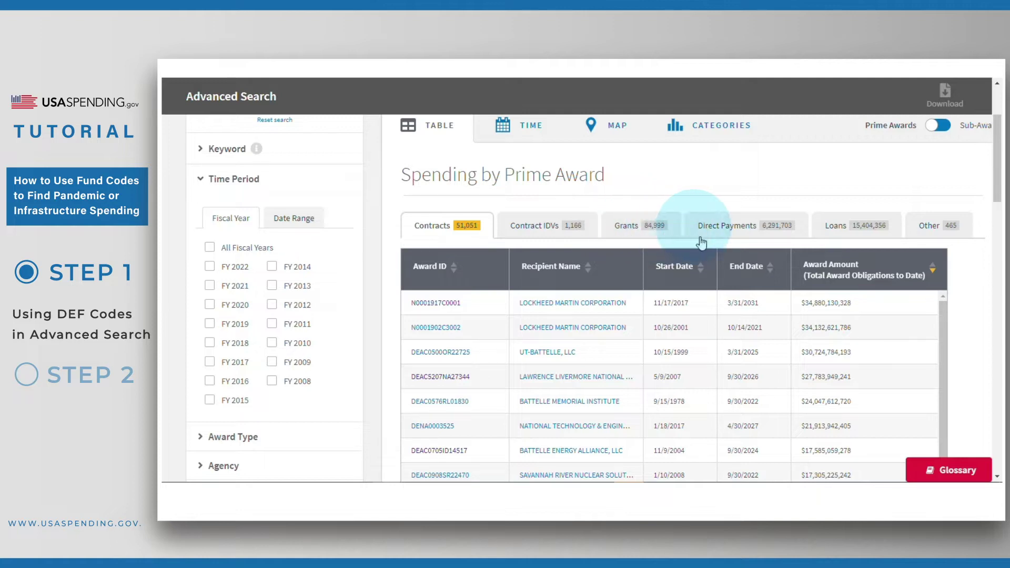
pyautogui.click(616, 232)
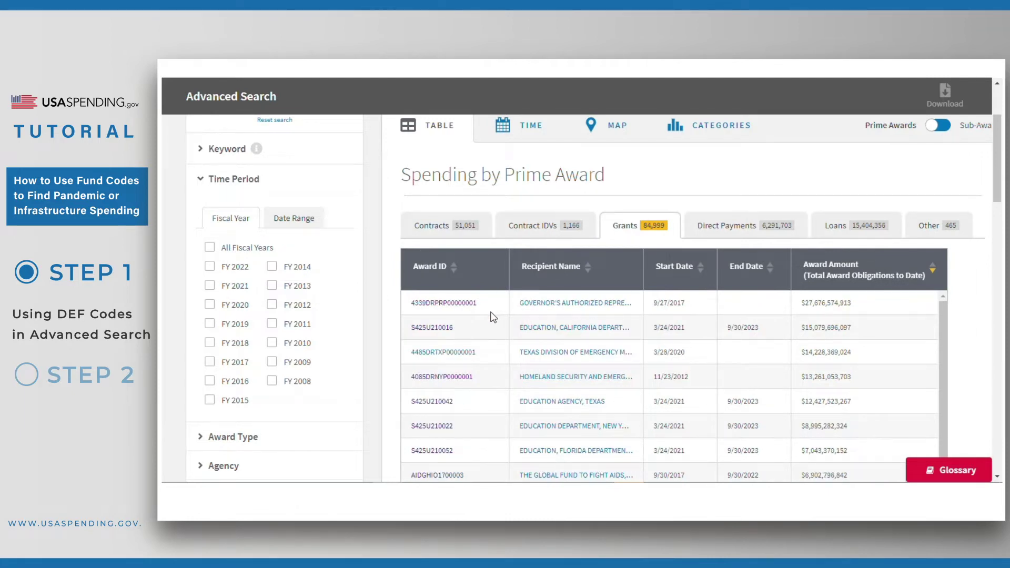
pyautogui.hscroll(6, 491, 316)
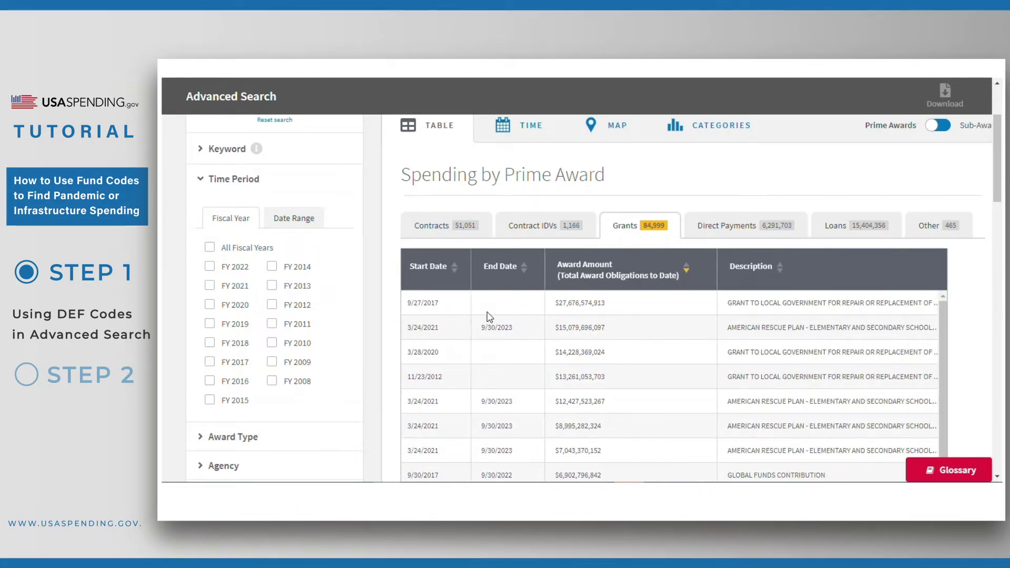
pyautogui.hscroll(5, 485, 312)
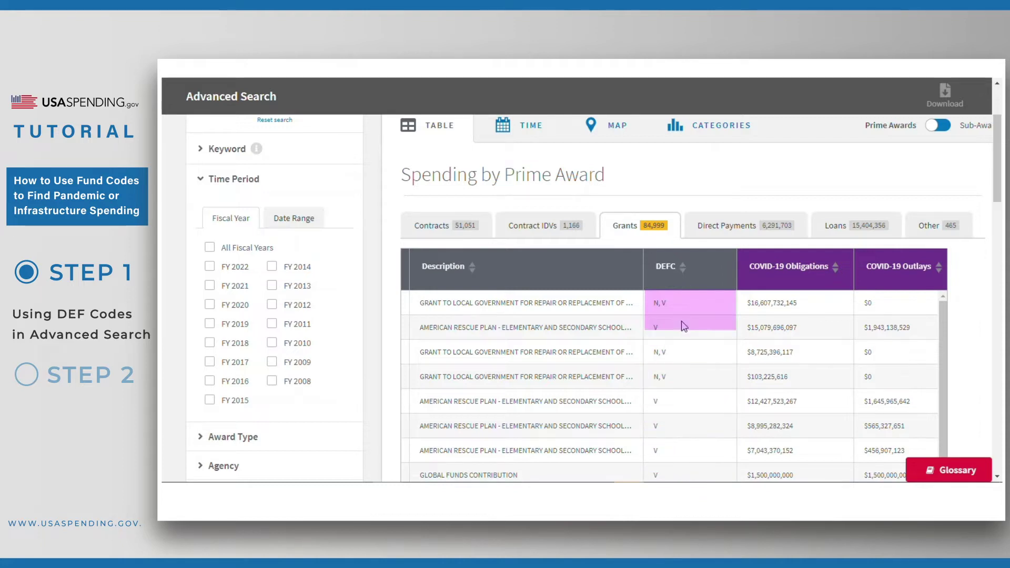
pyautogui.hscroll(2, 694, 278)
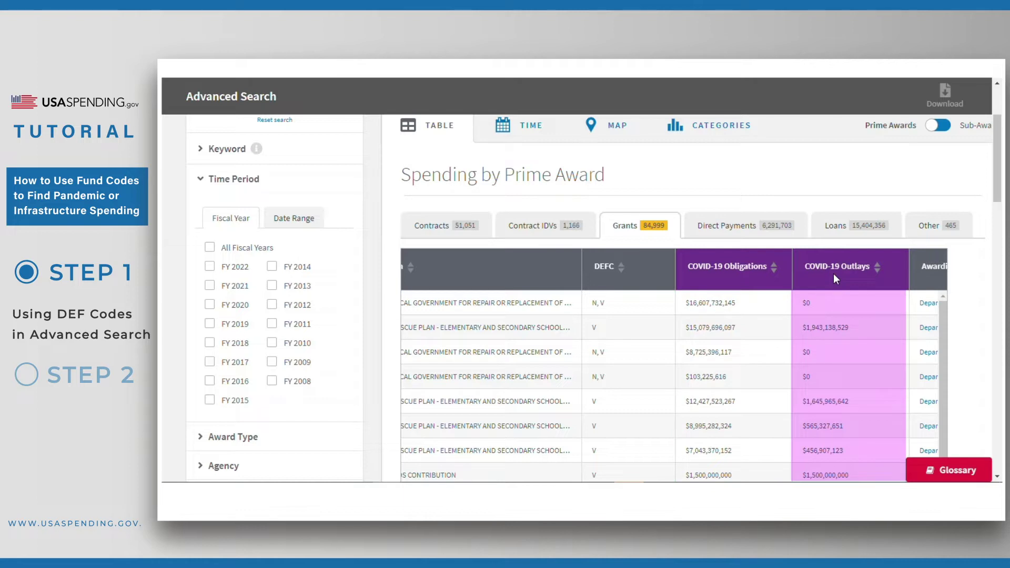
pyautogui.hscroll(-2, 696, 340)
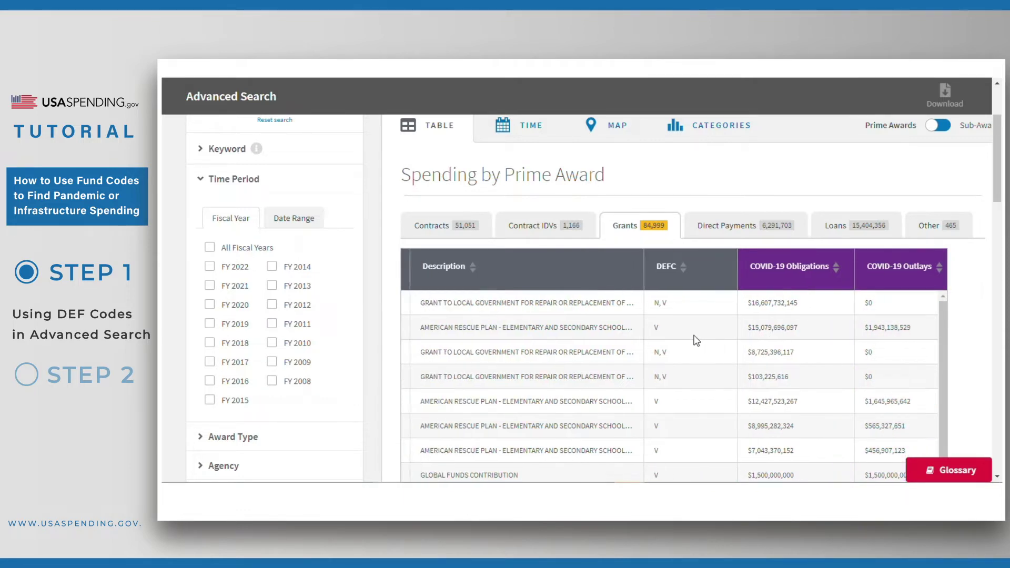
pyautogui.hscroll(-5, 695, 341)
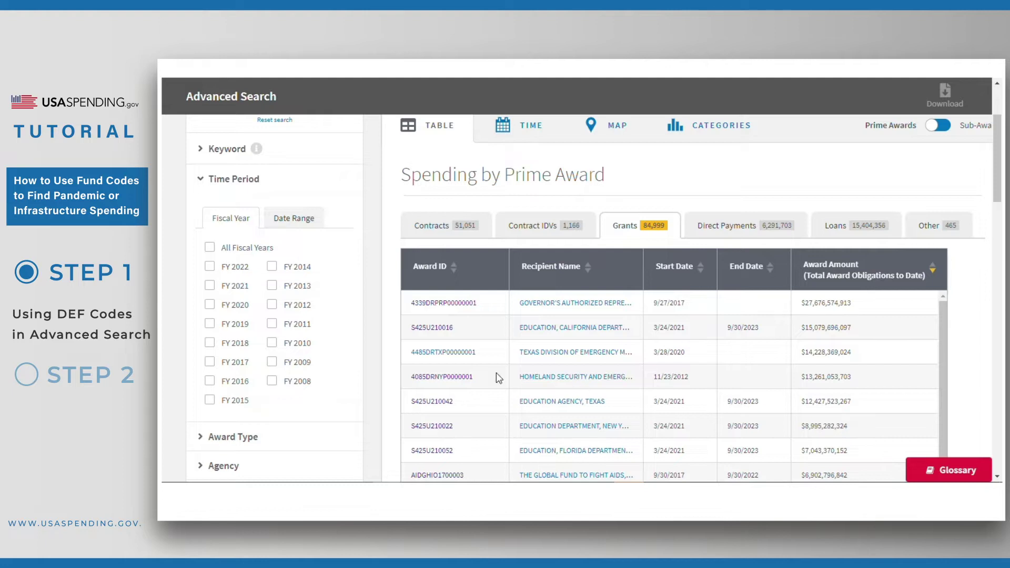
# Step: Open grant 4339DRPRP00000001's profile and review its DEFC N, V and $16.6B COVID-19 obligation
pyautogui.click(430, 305)
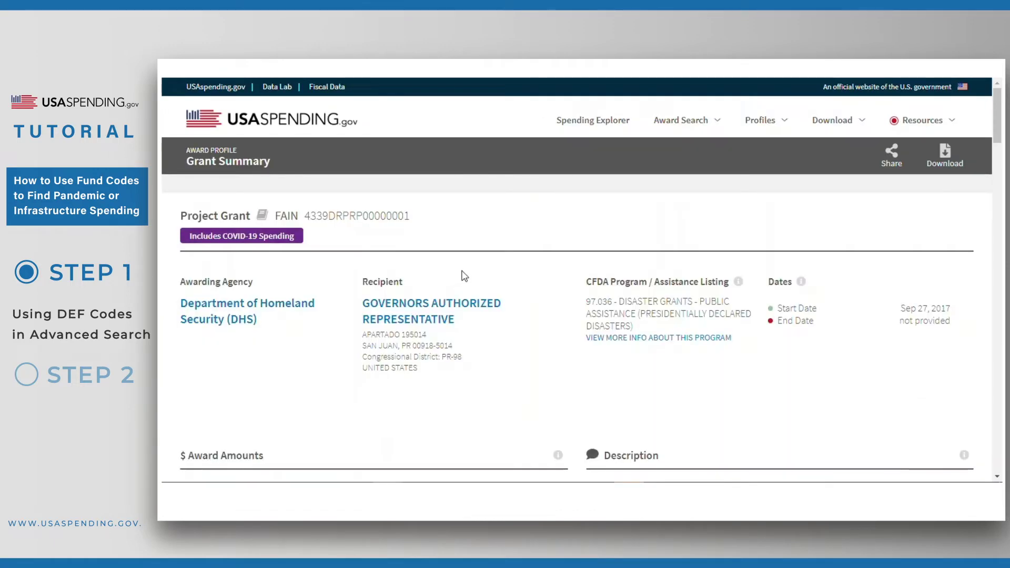
pyautogui.scroll(-1, 534, 317)
pyautogui.moveTo(273, 177)
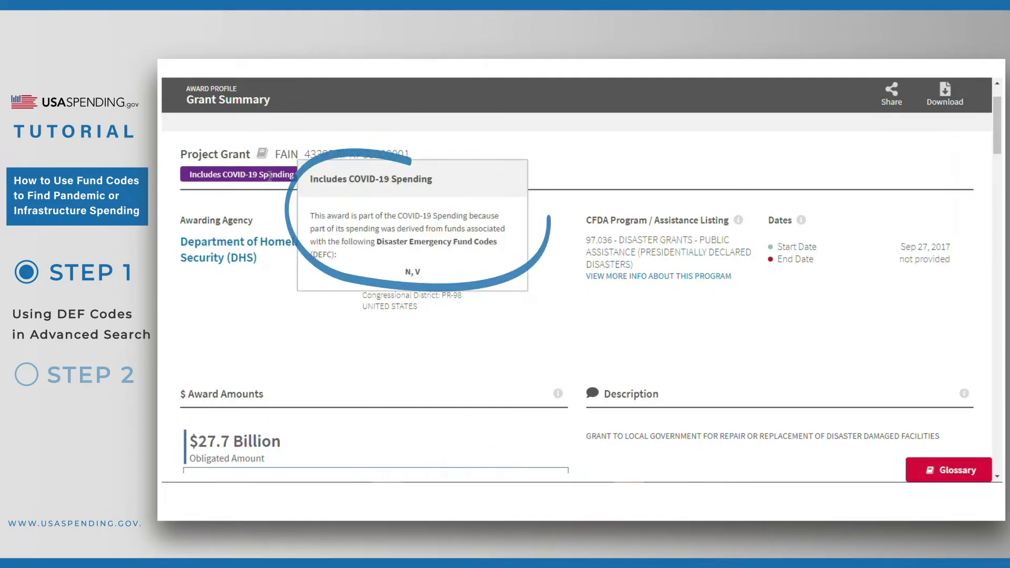
pyautogui.scroll(-2, 573, 361)
pyautogui.scroll(-3, 574, 361)
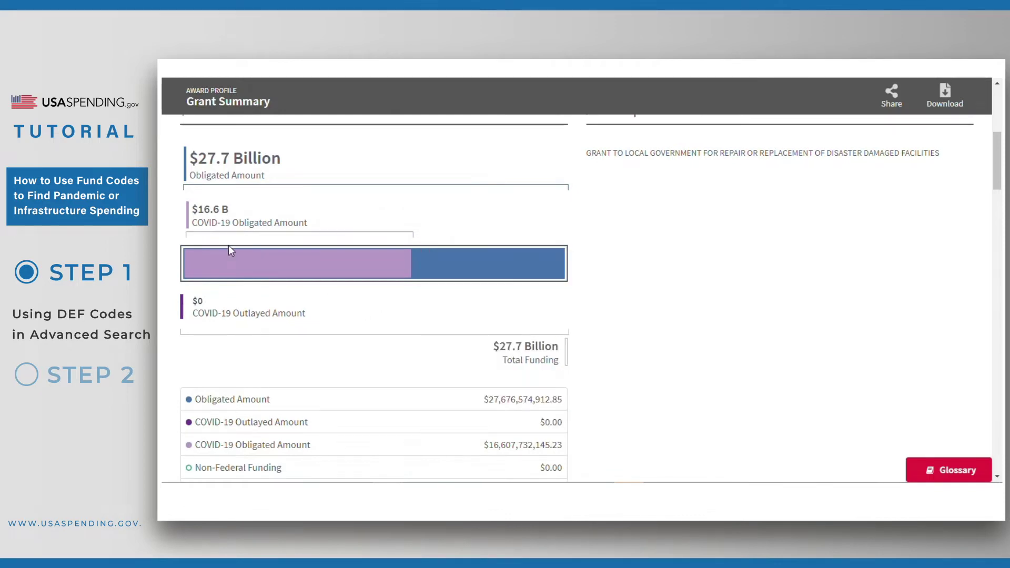
pyautogui.moveTo(223, 257)
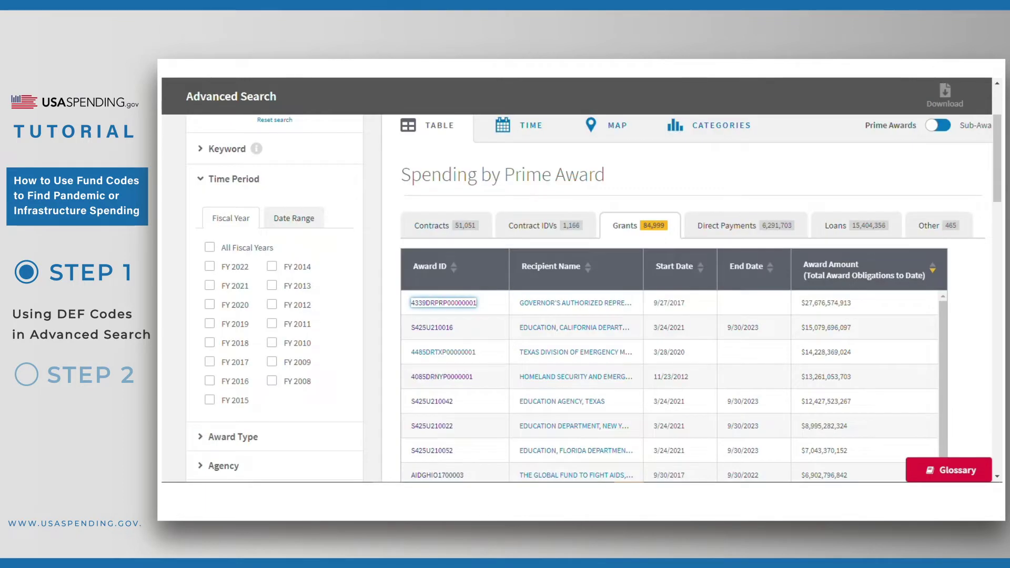
pyautogui.scroll(2, 766, 203)
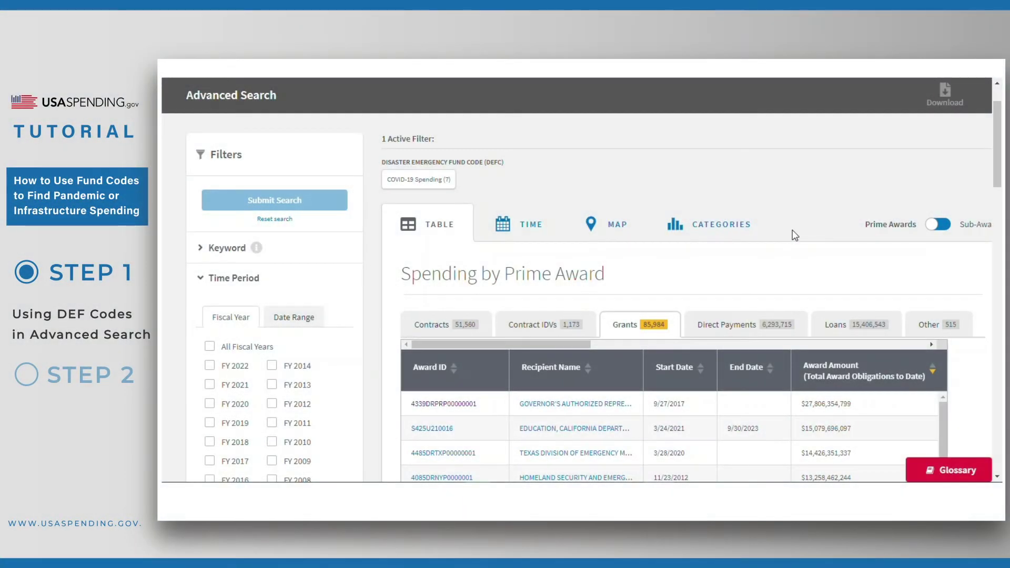
# Step: Switch results to Sub-Awards and scroll the Sub-Contracts table to the Prime Award ID column
pyautogui.click(932, 226)
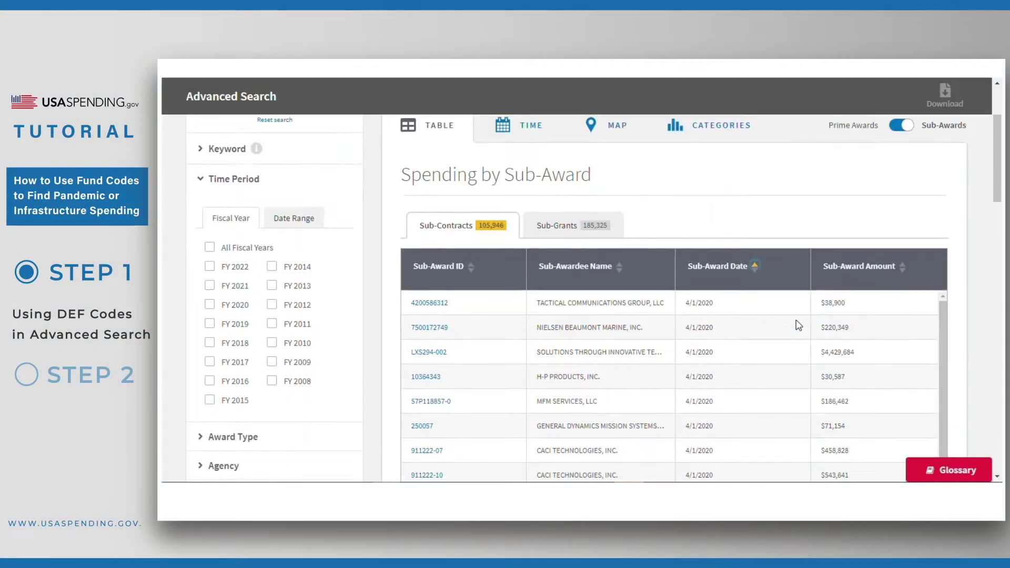
pyautogui.scroll(-2, 798, 325)
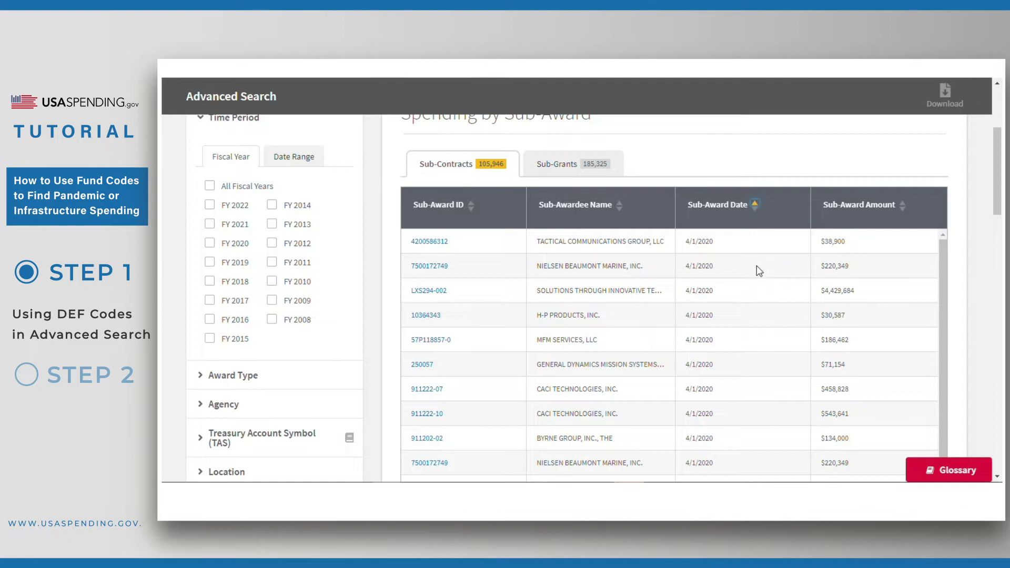
pyautogui.hscroll(10, 754, 269)
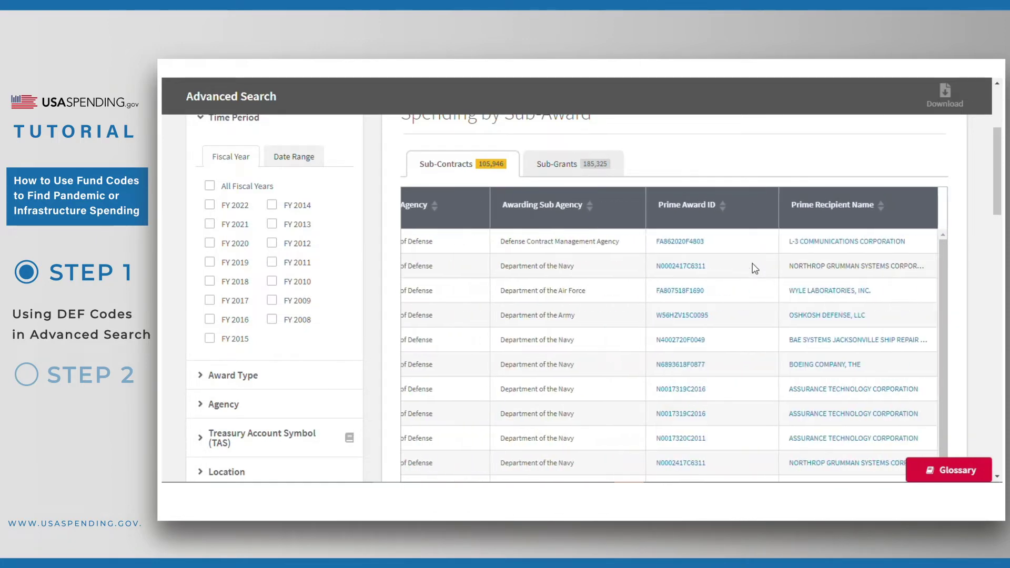
# Step: Open contract FA862020F4803's summary and list its 40 sub-awards from Award History
pyautogui.click(688, 244)
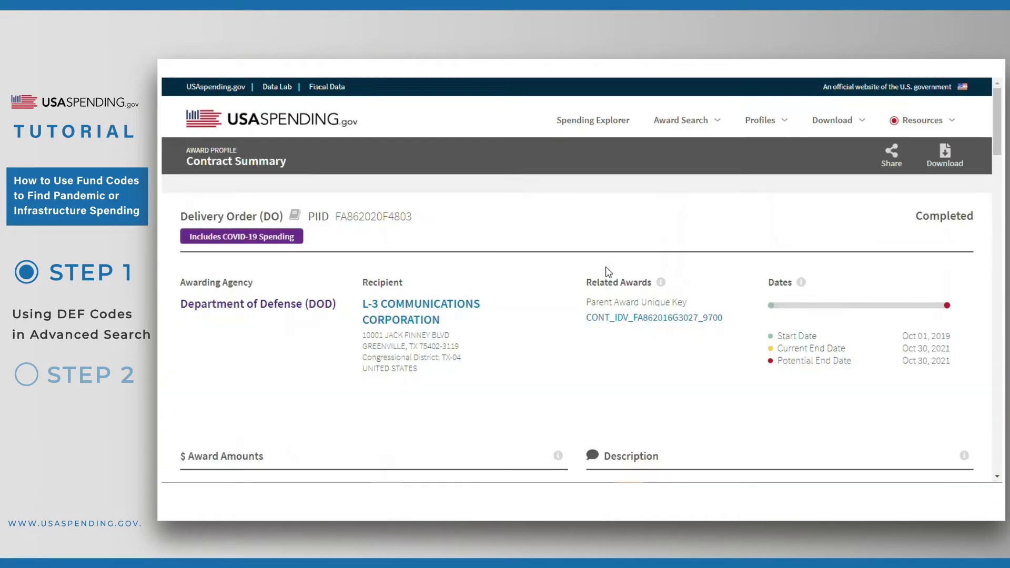
pyautogui.scroll(-10, 608, 272)
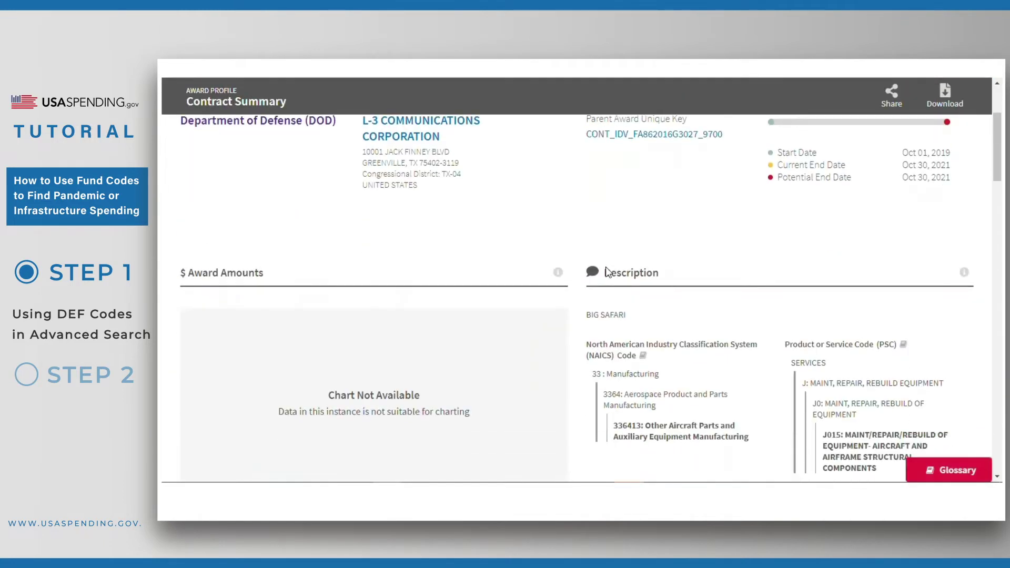
pyautogui.scroll(-8, 608, 272)
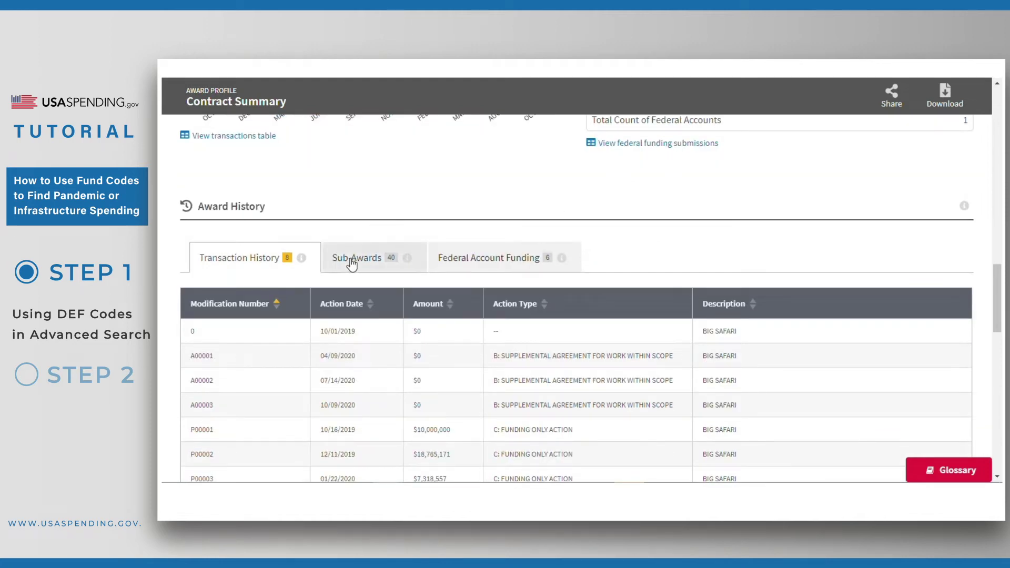
pyautogui.click(350, 262)
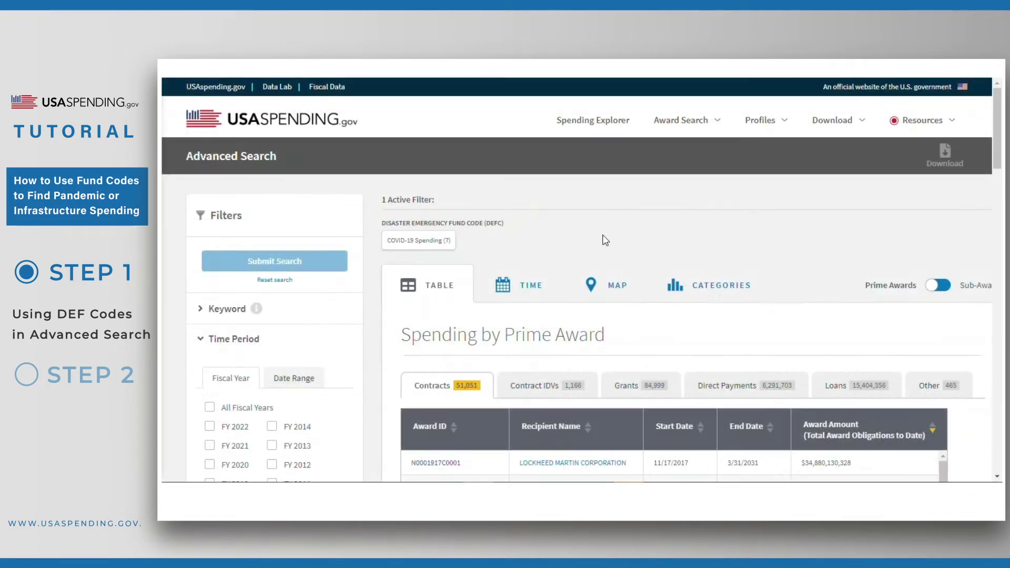
pyautogui.moveTo(945, 162)
pyautogui.scroll(-4, 370, 247)
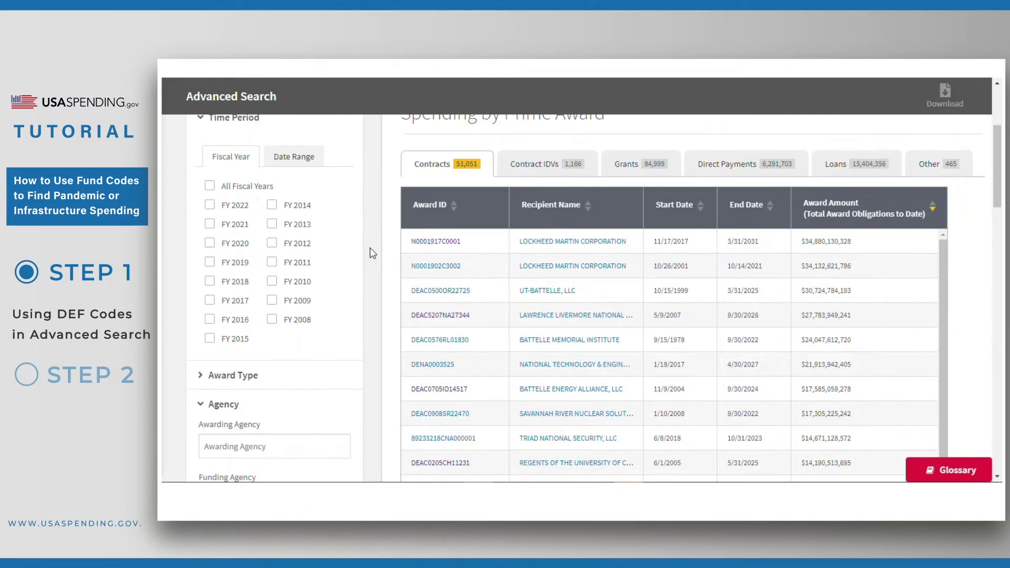
pyautogui.scroll(1, 371, 253)
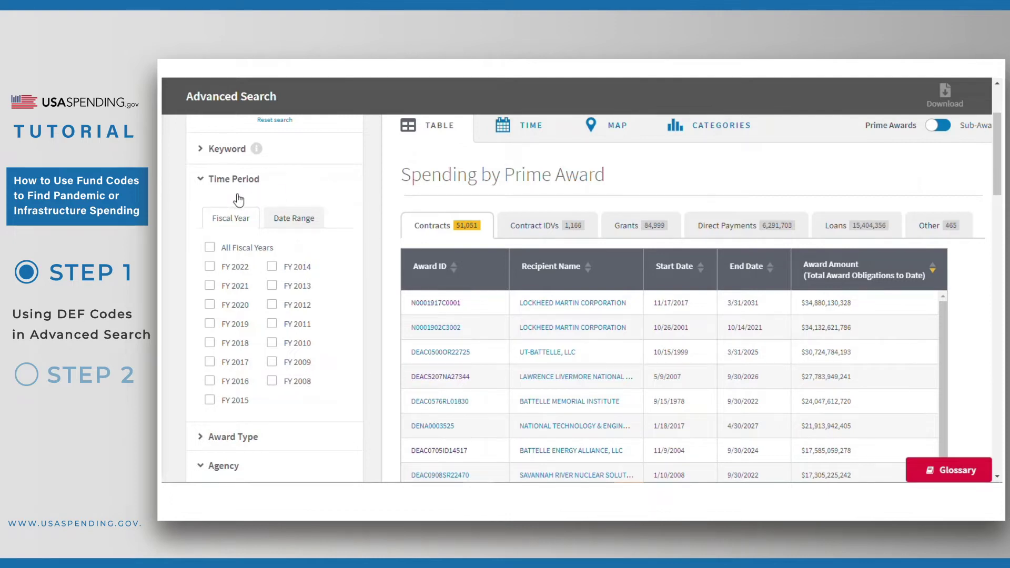
pyautogui.scroll(-2, 375, 230)
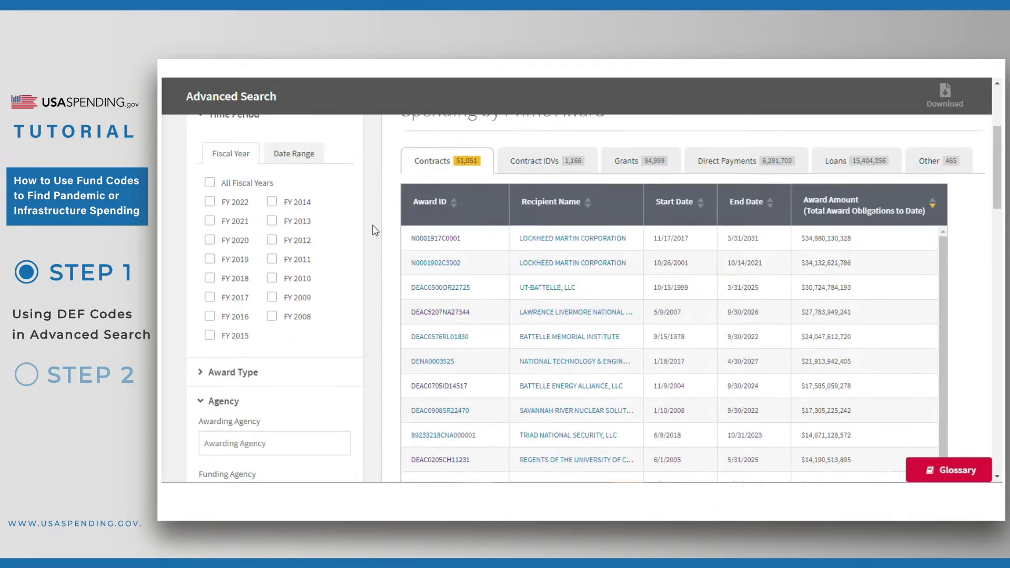
pyautogui.scroll(-1, 375, 232)
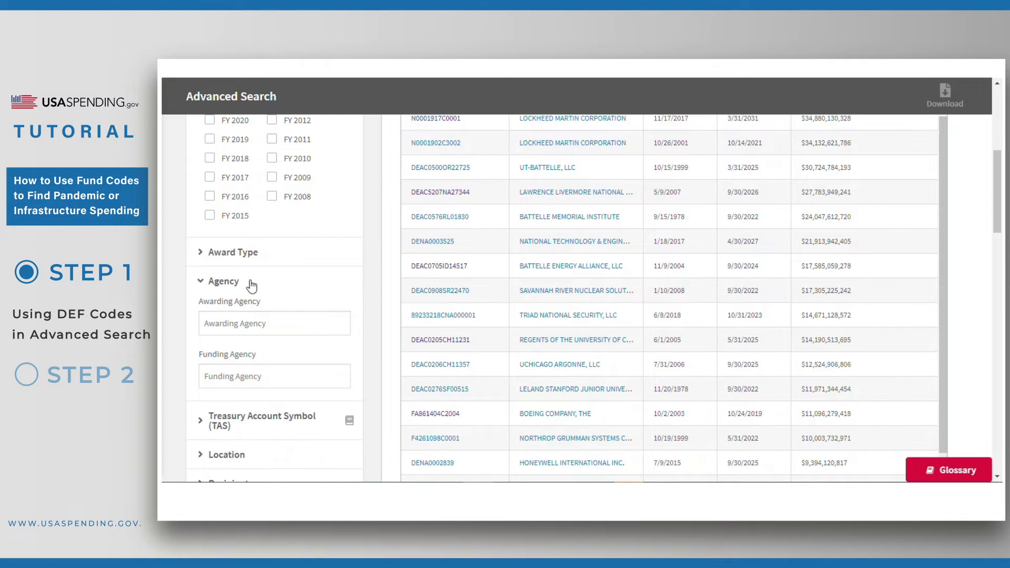
pyautogui.scroll(-3, 377, 296)
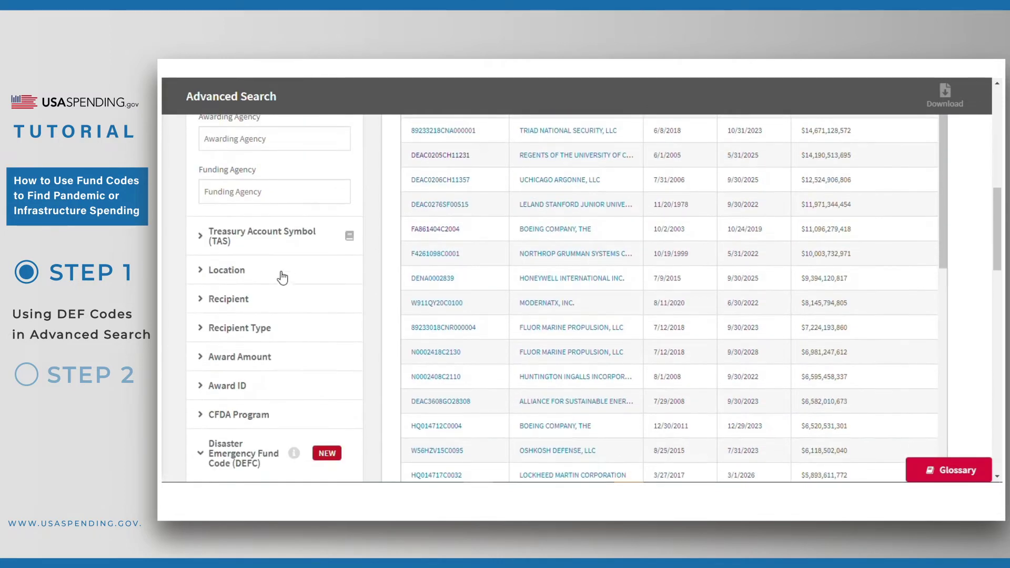
pyautogui.scroll(-1, 378, 289)
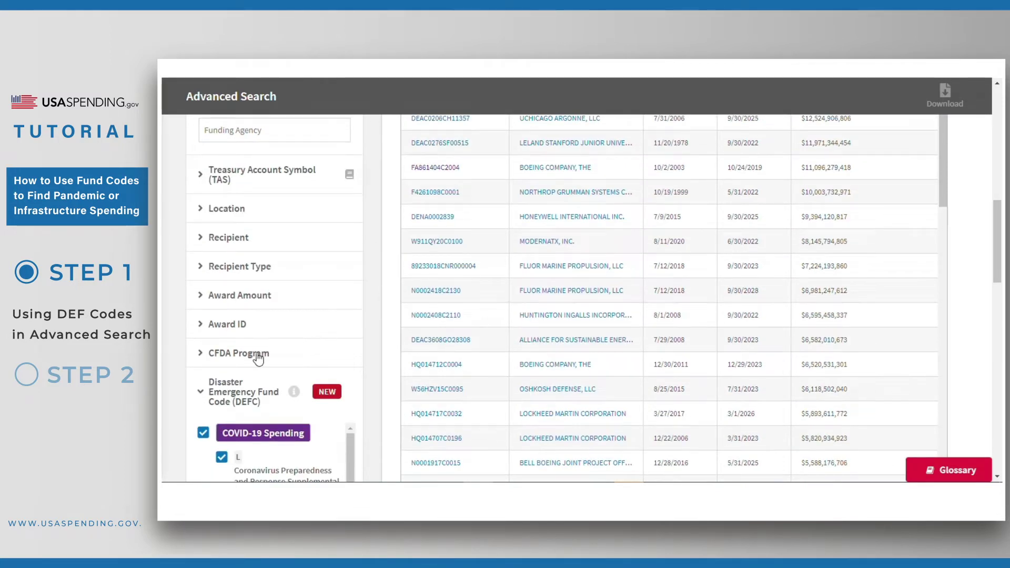
pyautogui.scroll(-5, 370, 345)
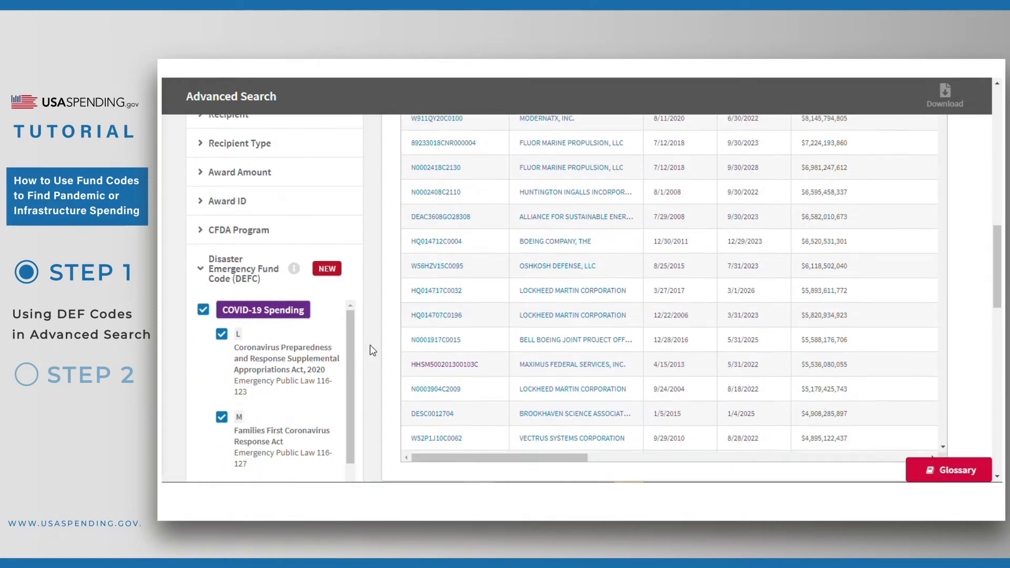
pyautogui.scroll(-6, 370, 345)
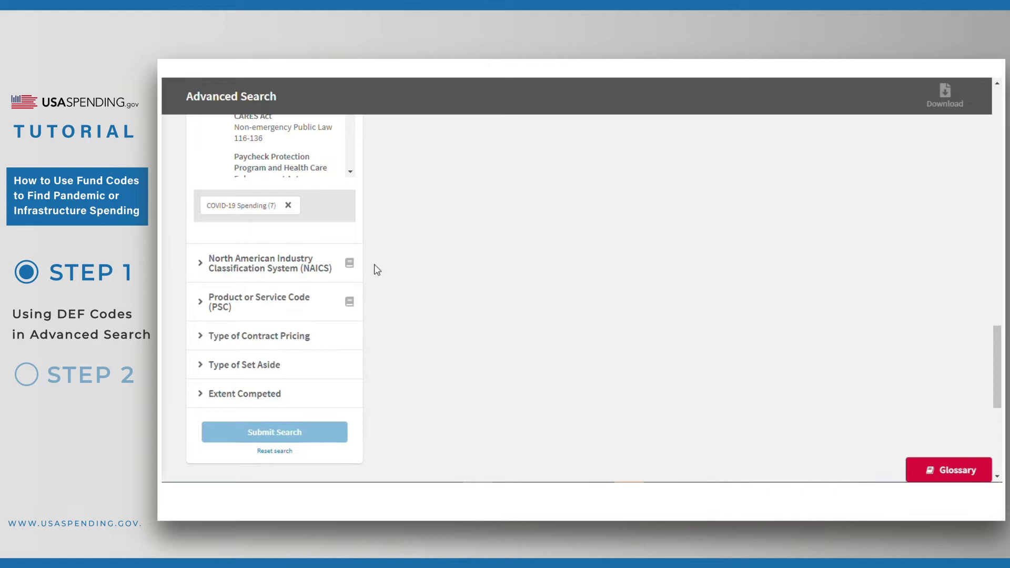
pyautogui.scroll(6, 373, 264)
pyautogui.scroll(8, 374, 264)
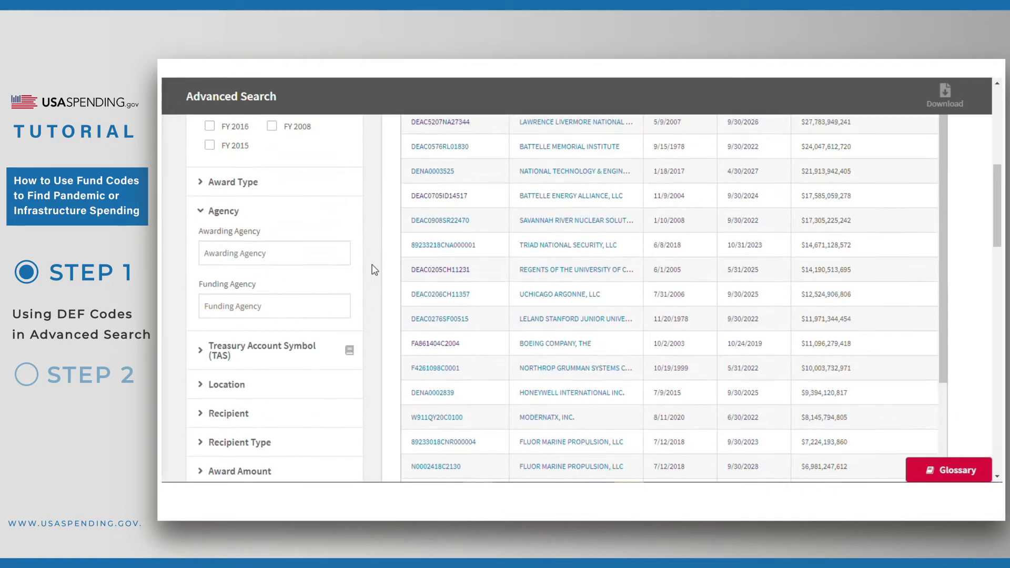
# Step: Add Department of Education (ED) as the awarding agency filter and submit the search
pyautogui.click(272, 270)
pyautogui.write('education')
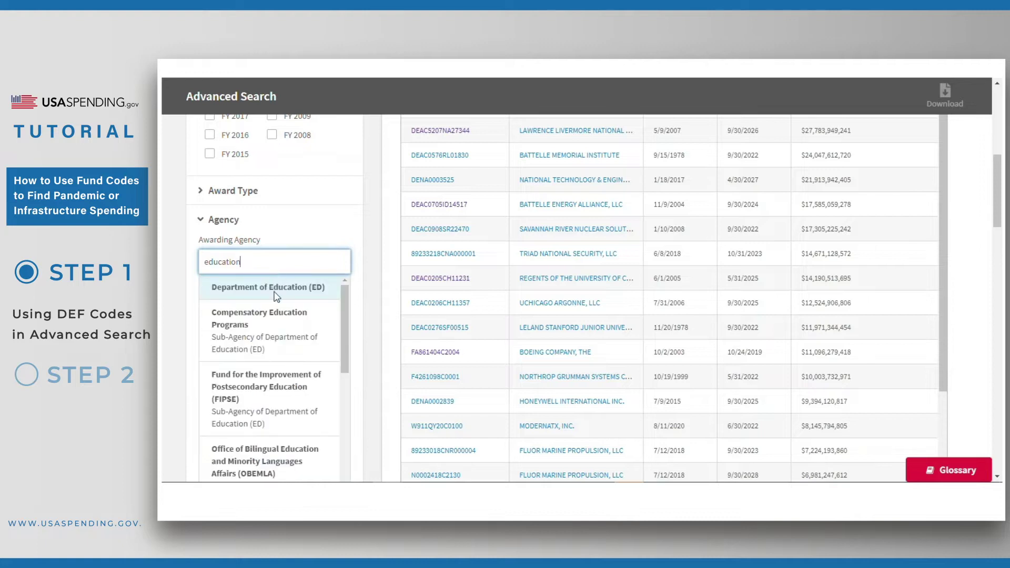
pyautogui.click(276, 297)
pyautogui.scroll(8, 368, 270)
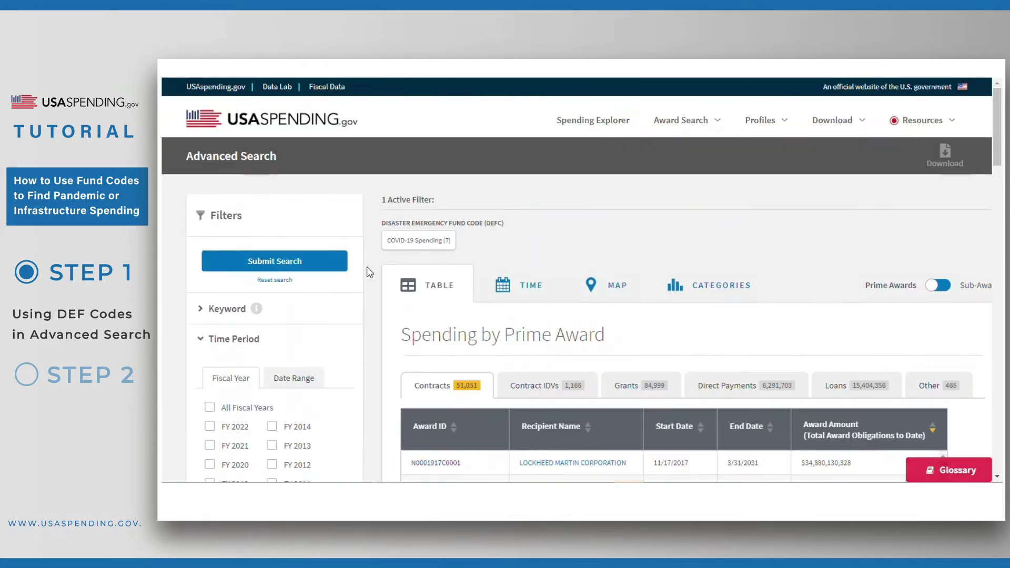
pyautogui.click(307, 260)
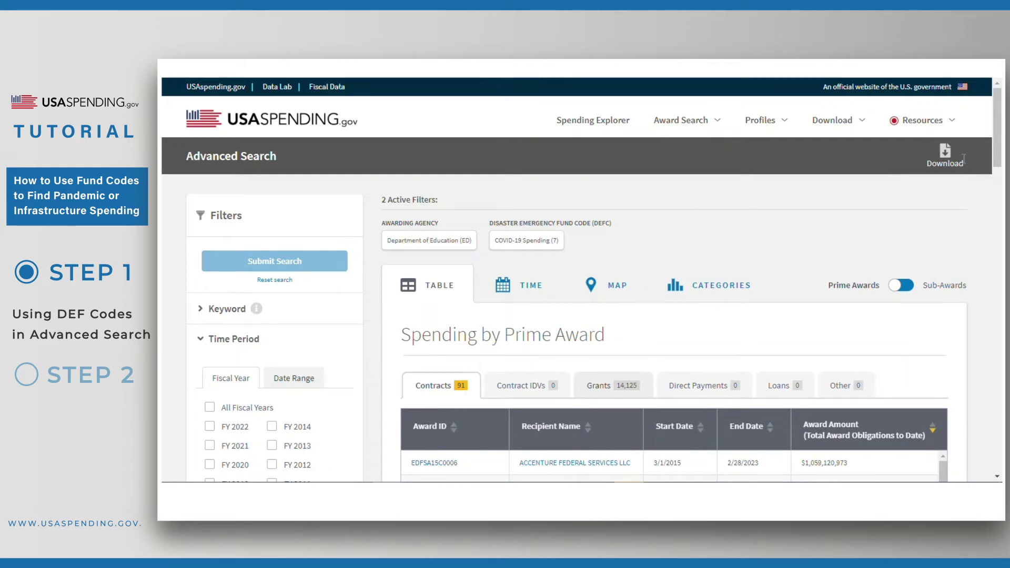
# Step: Start an award-level download of the results with every data column included
pyautogui.click(945, 155)
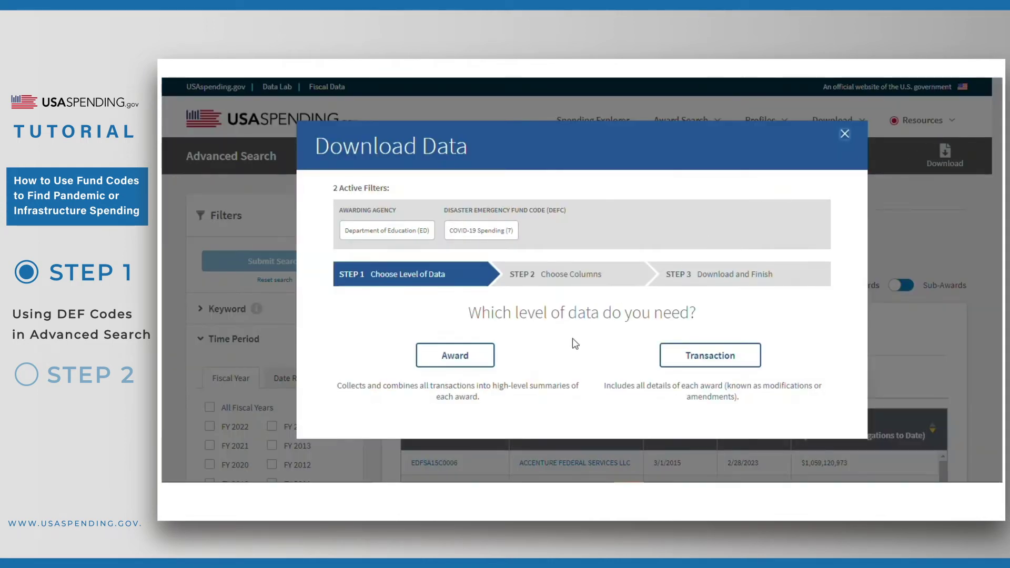
pyautogui.click(476, 357)
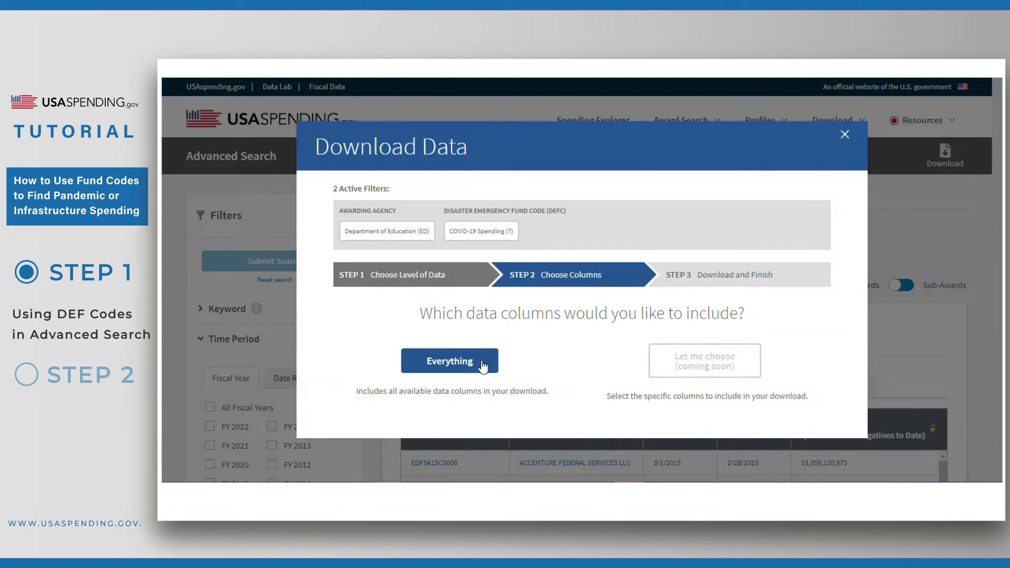
pyautogui.click(479, 362)
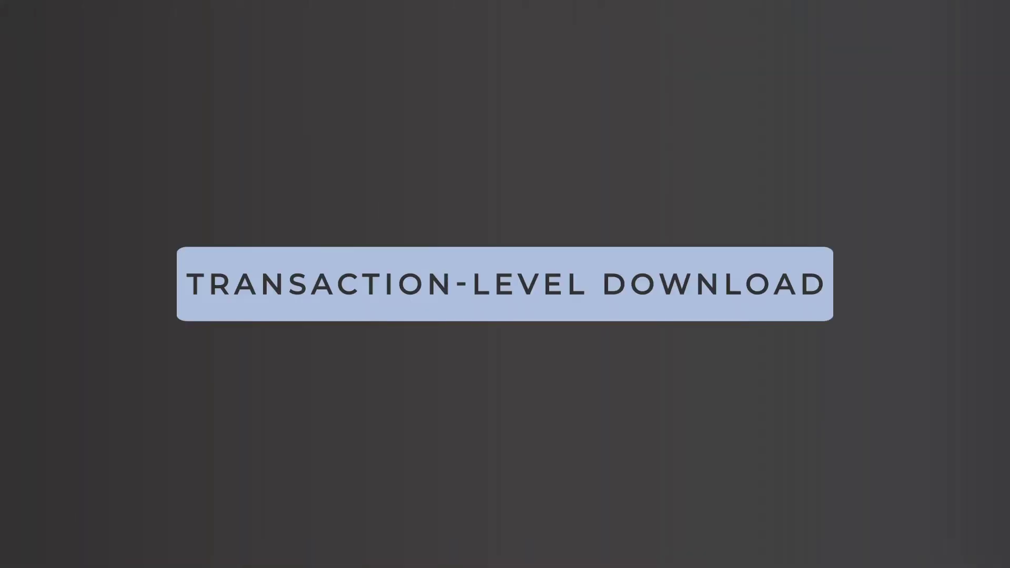
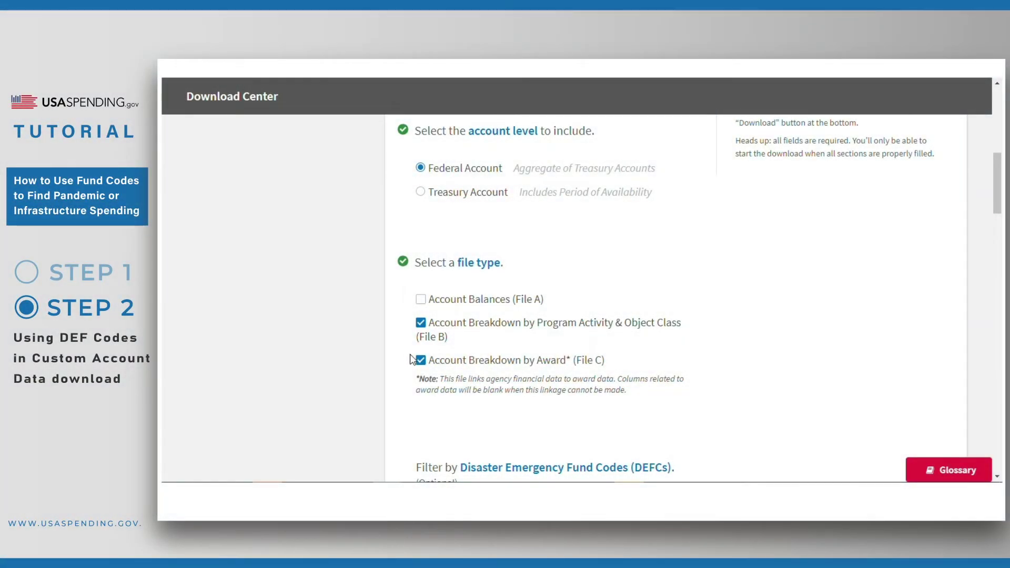
# Step: Uncheck Account Breakdown by Award (File C) so only the File B data downloads
pyautogui.click(420, 362)
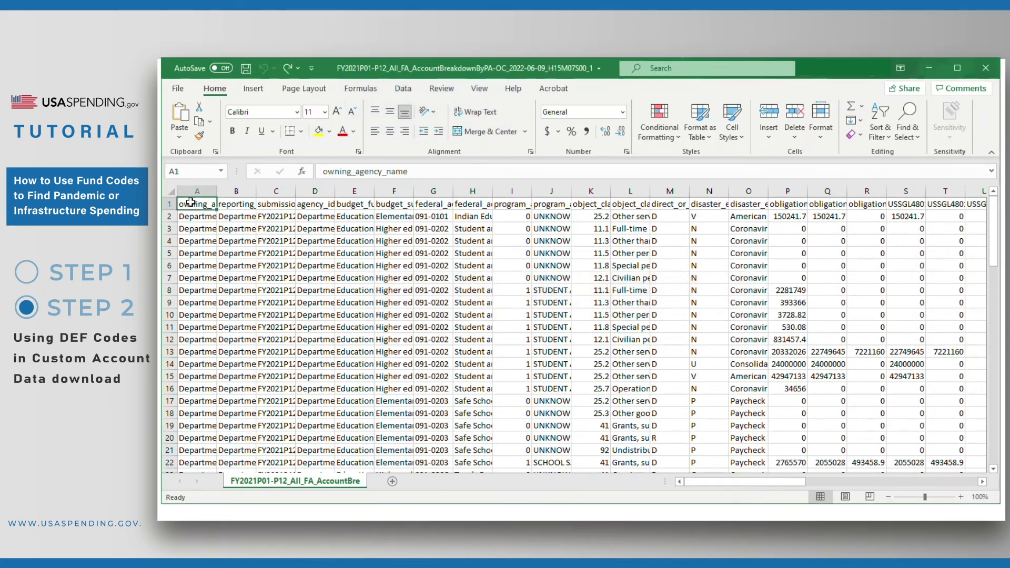
# Step: Autofit column P (obligations_incurred), fill its header yellow and apply accounting format
pyautogui.hotkey('ctrl', 'f')
pyautogui.write('oblig')
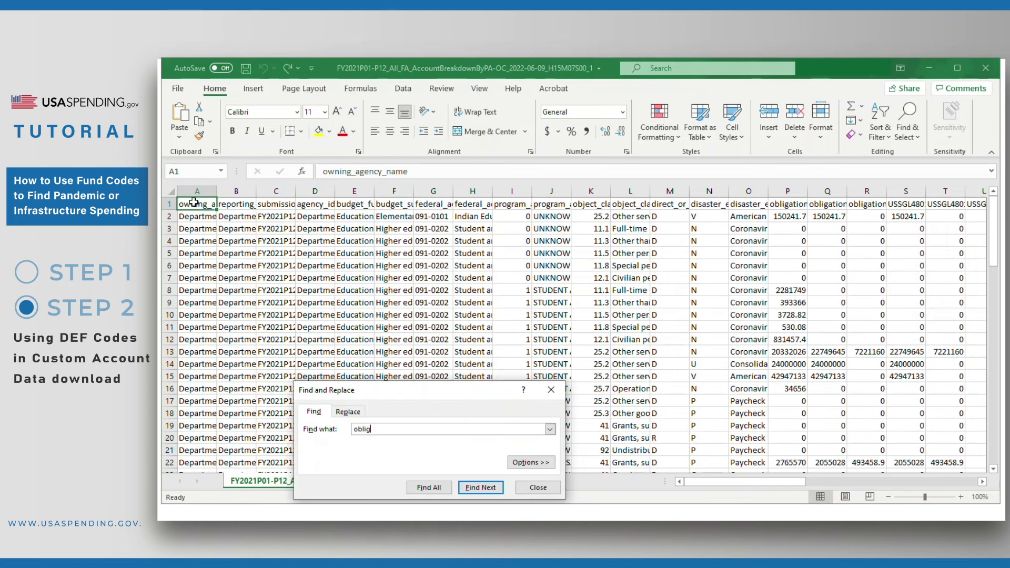
pyautogui.press('Return')
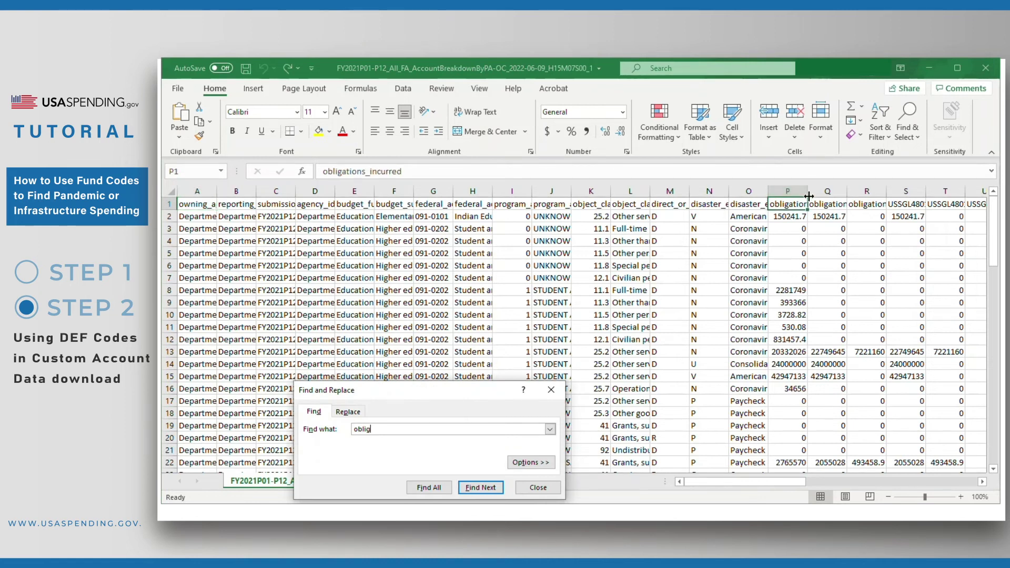
pyautogui.doubleClick(807, 190)
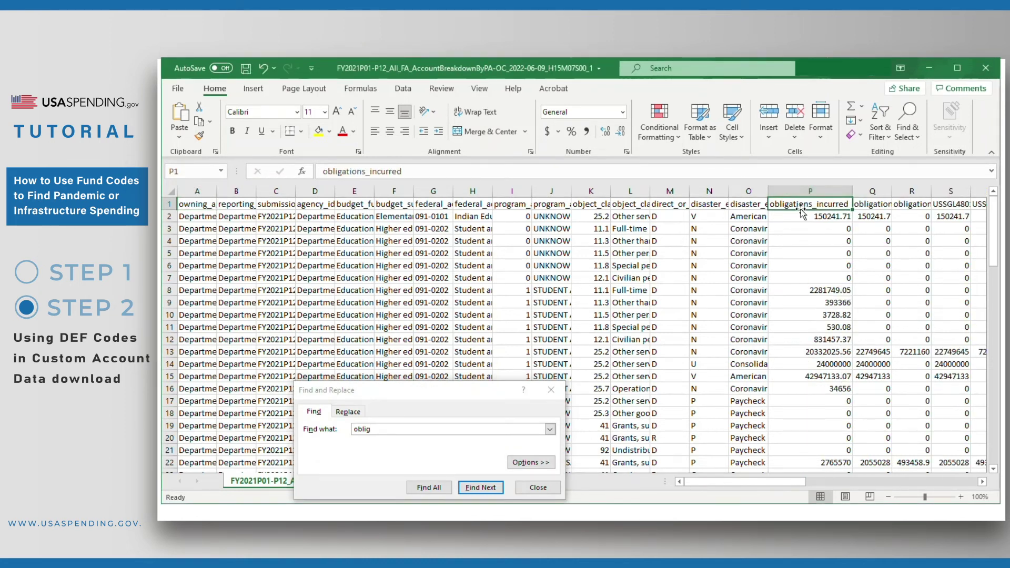
pyautogui.click(319, 133)
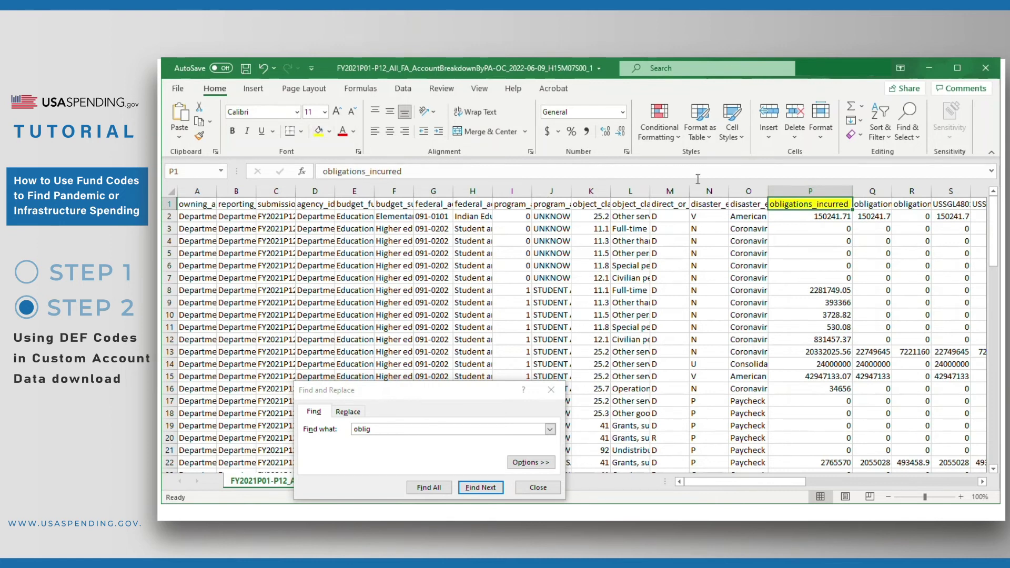
pyautogui.click(800, 189)
pyautogui.click(547, 131)
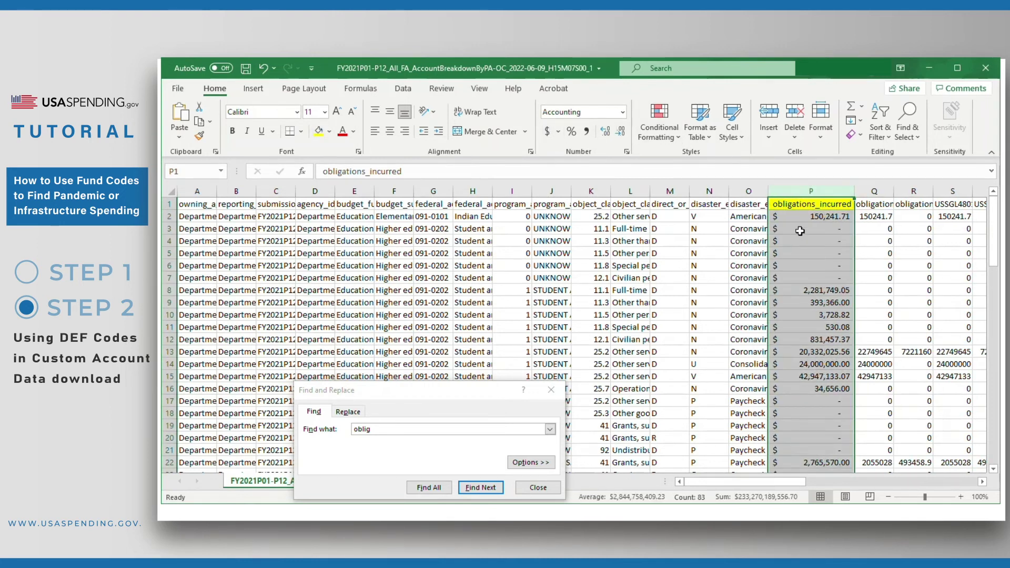
pyautogui.click(776, 204)
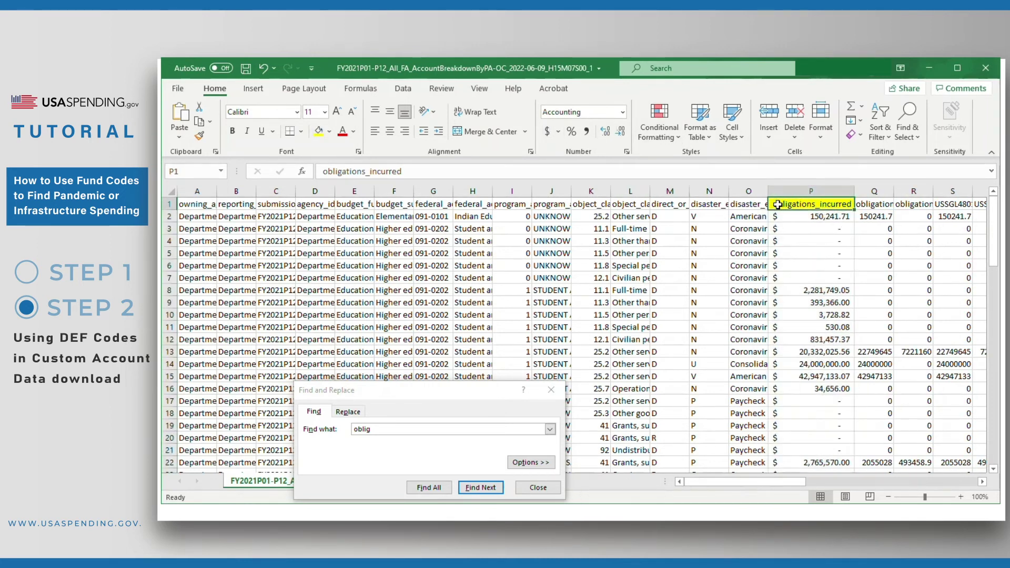
# Step: Autofit column AA (gross_outlay_amount_FYB_to_period_end), yellow header, accounting format, then re-check File C
pyautogui.click(389, 430)
pyautogui.press('BackSpace')
pyautogui.press('BackSpace')
pyautogui.press('BackSpace')
pyautogui.press('BackSpace')
pyautogui.press('BackSpace')
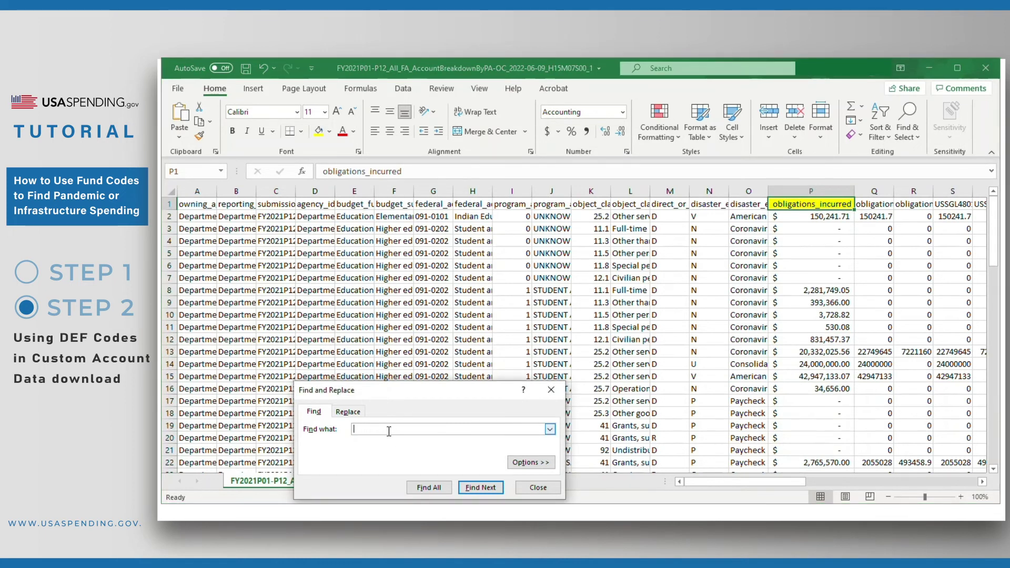
pyautogui.write('gross_outl')
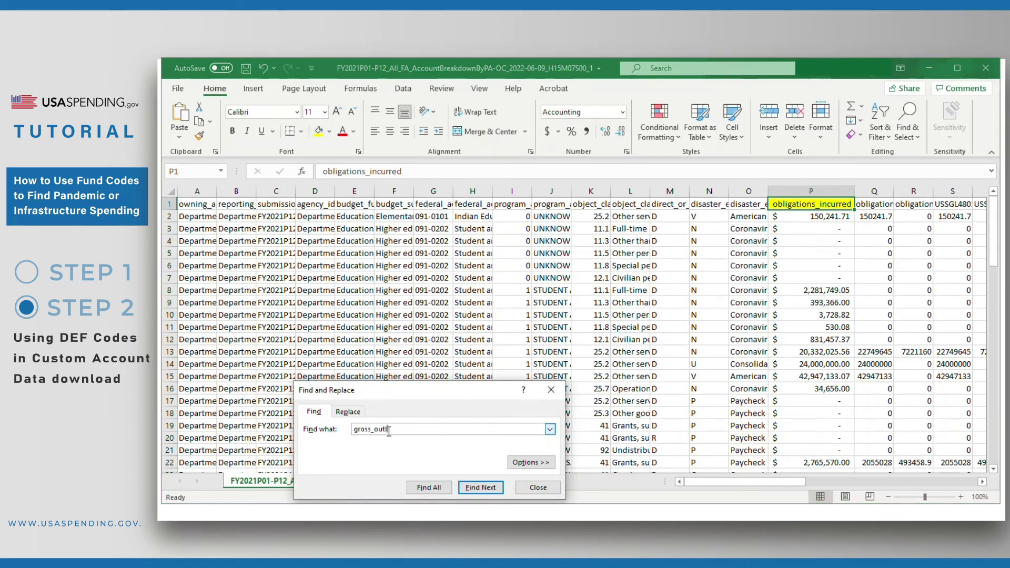
pyautogui.write('ay')
pyautogui.press('Return')
pyautogui.click(611, 191)
pyautogui.doubleClick(610, 191)
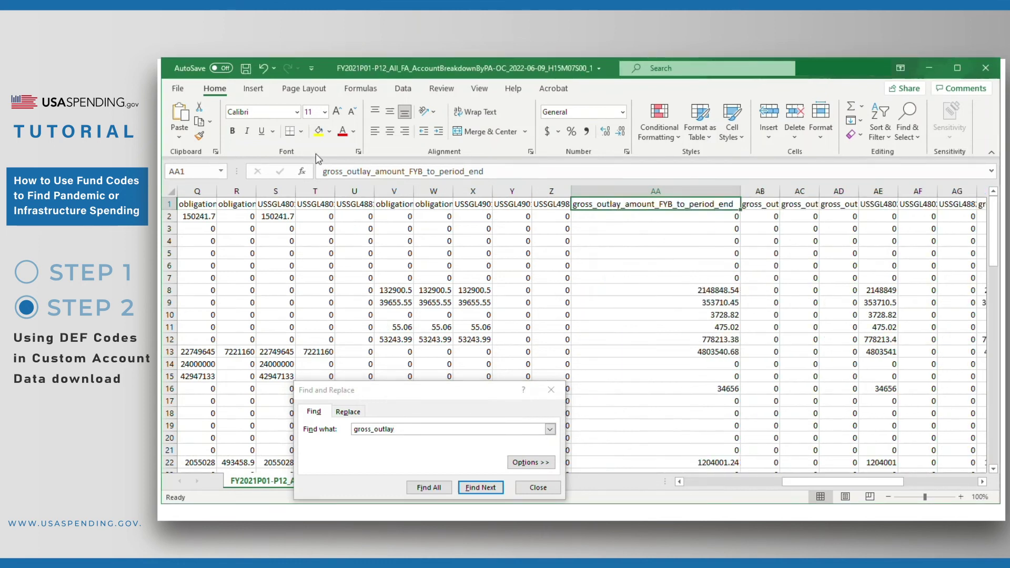
pyautogui.click(318, 133)
pyautogui.click(620, 190)
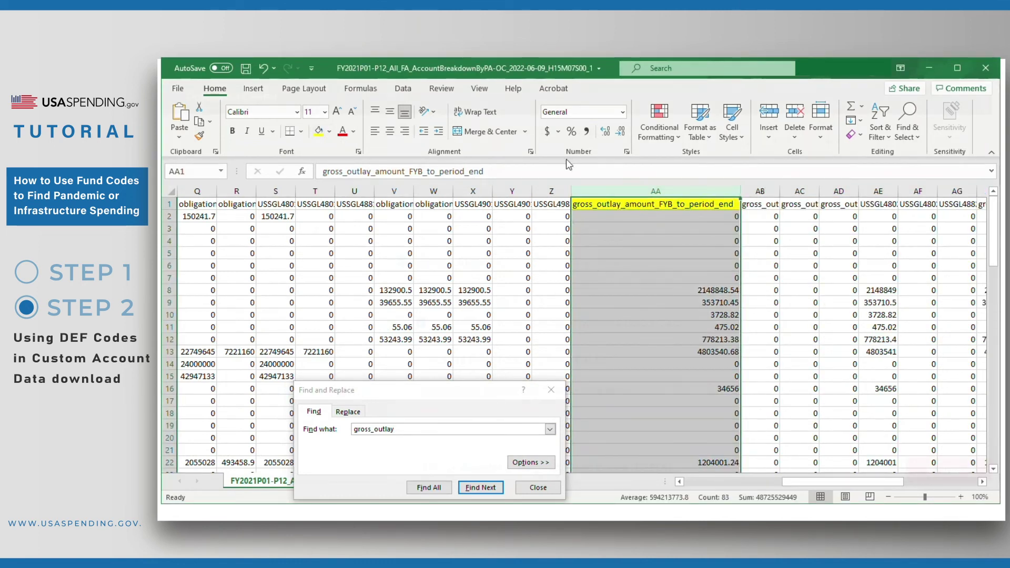
pyautogui.click(549, 132)
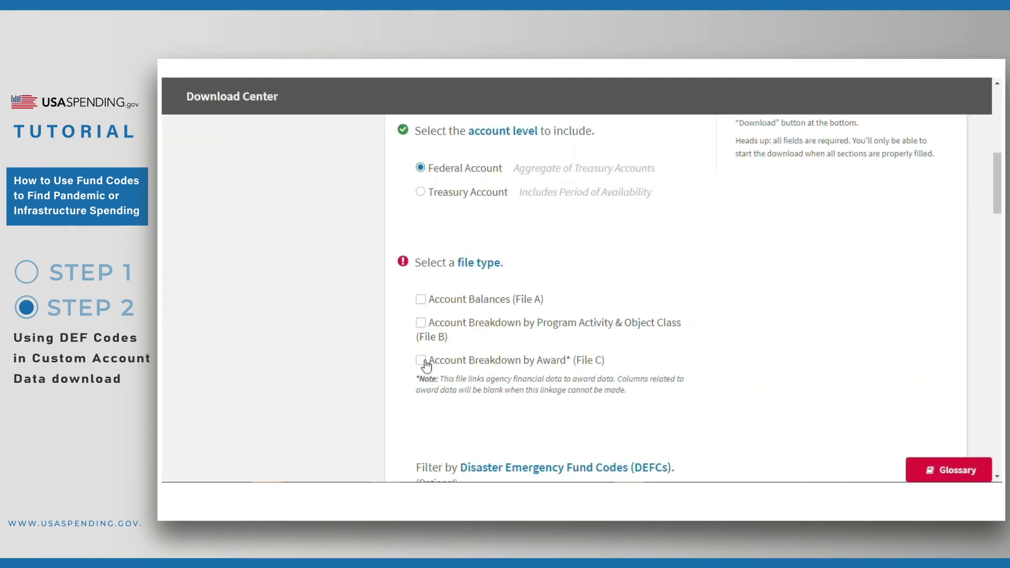
pyautogui.click(420, 361)
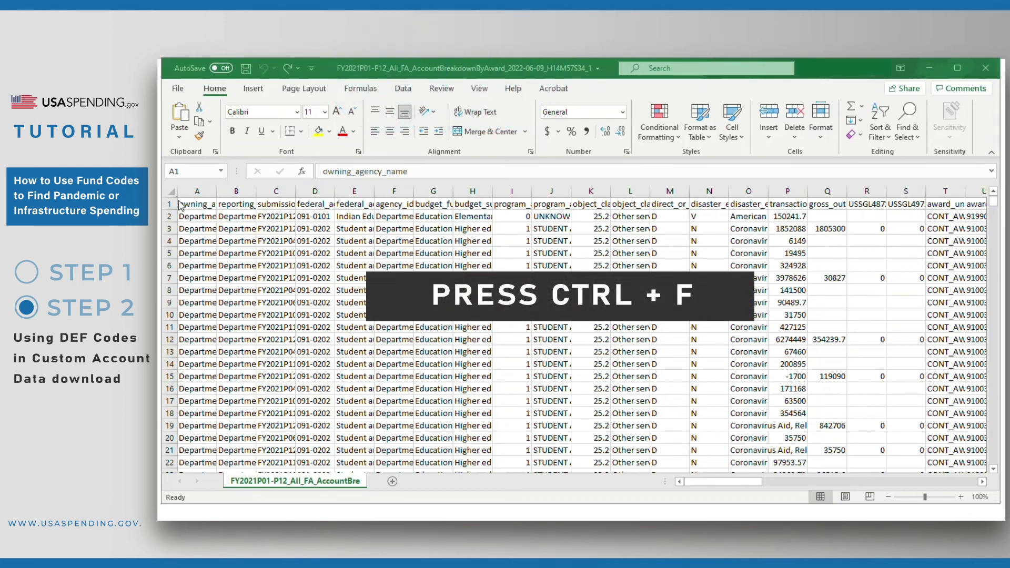
# Step: Autofit column P (transaction_obligated_amount), fill its header yellow and apply accounting format
pyautogui.hotkey('ctrl', 'f')
pyautogui.write('transaction')
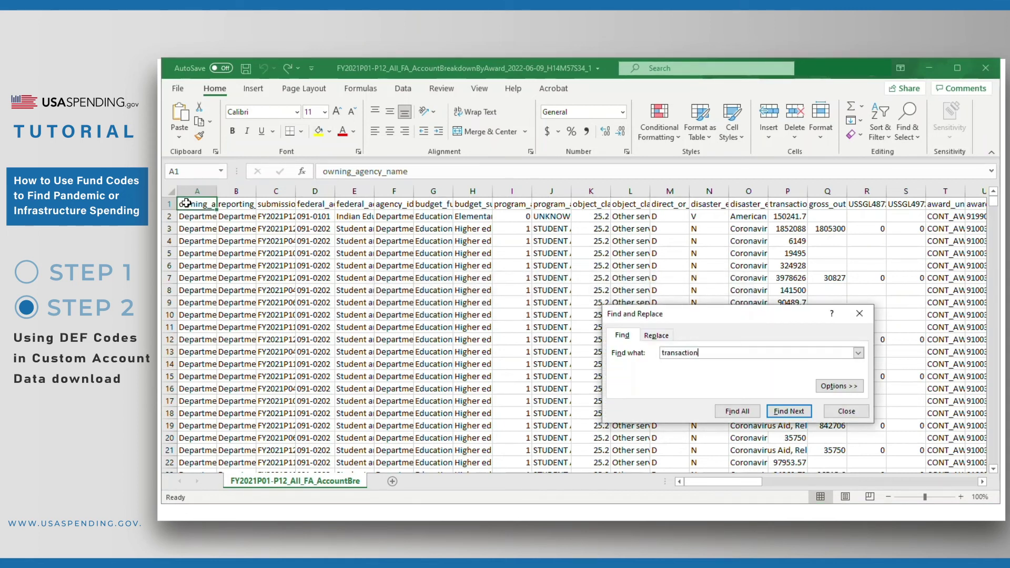
pyautogui.write('_oblig')
pyautogui.press('Return')
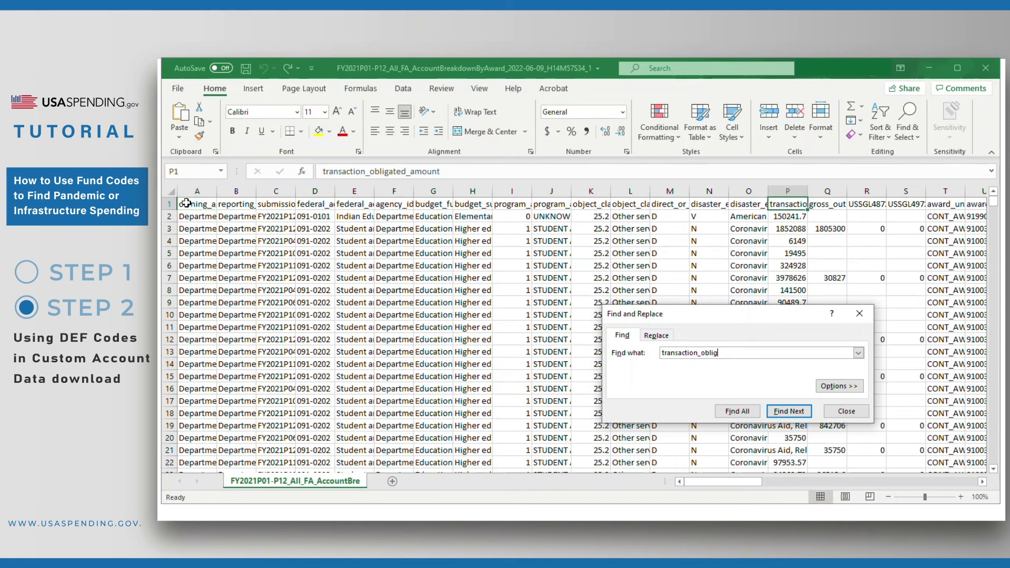
pyautogui.click(806, 187)
pyautogui.doubleClick(806, 187)
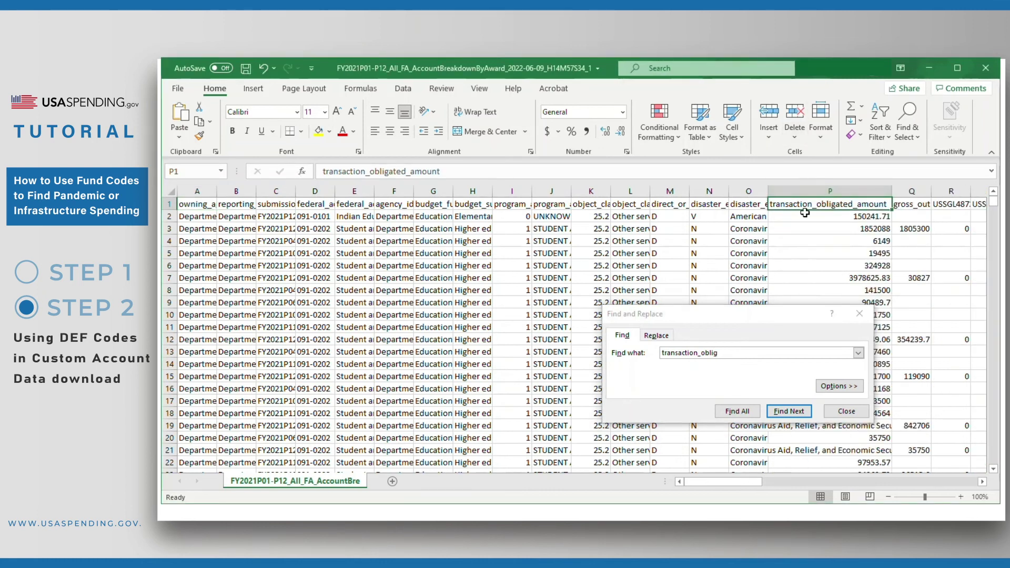
pyautogui.moveTo(689, 312); pyautogui.dragTo(532, 300)
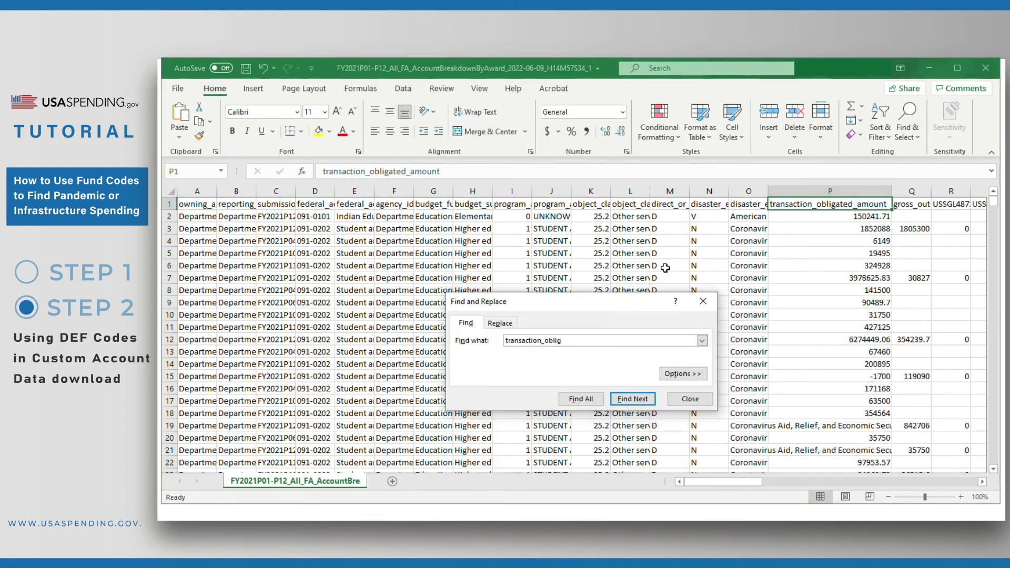
pyautogui.click(825, 204)
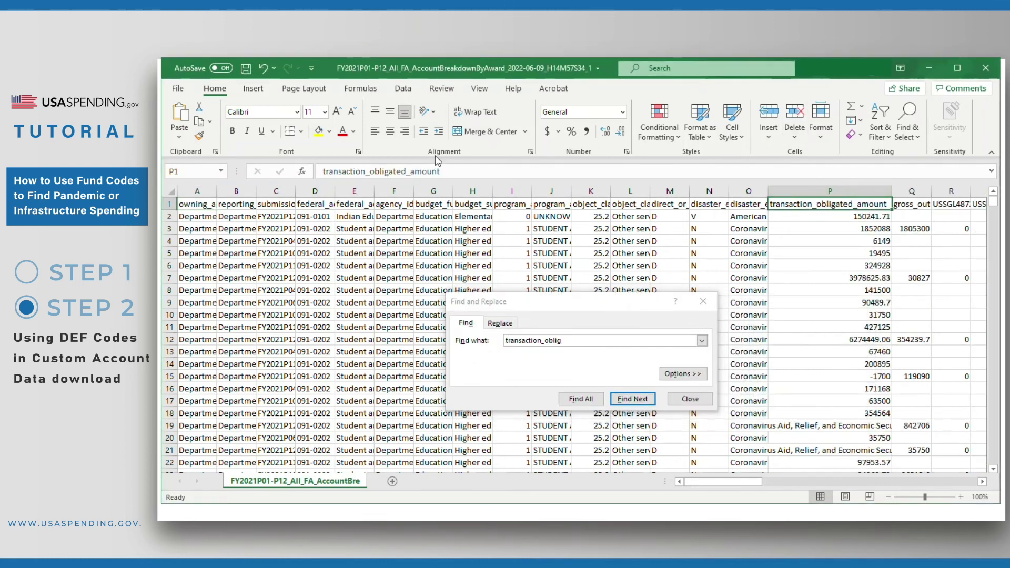
pyautogui.click(810, 190)
pyautogui.click(549, 132)
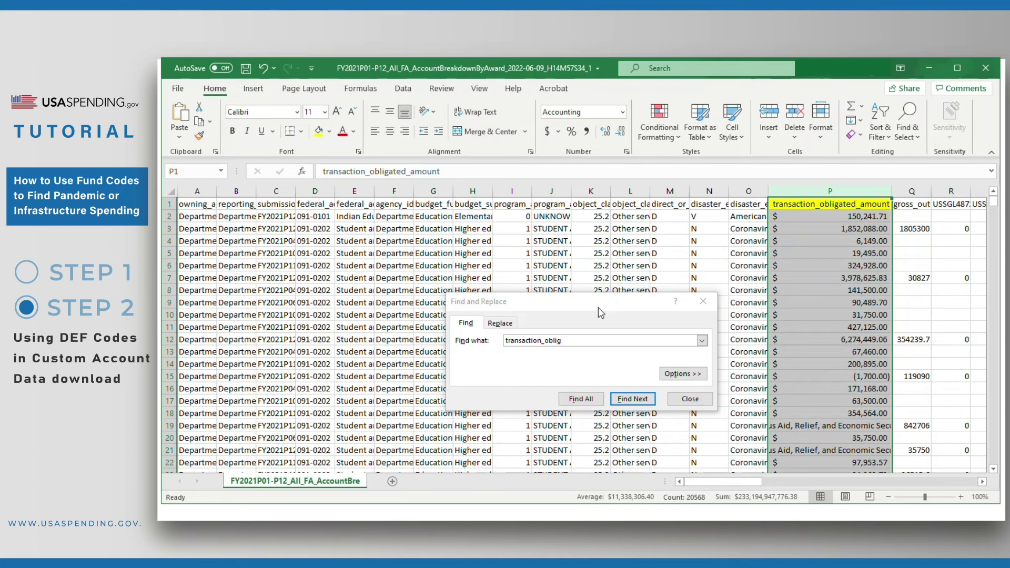
pyautogui.click(790, 204)
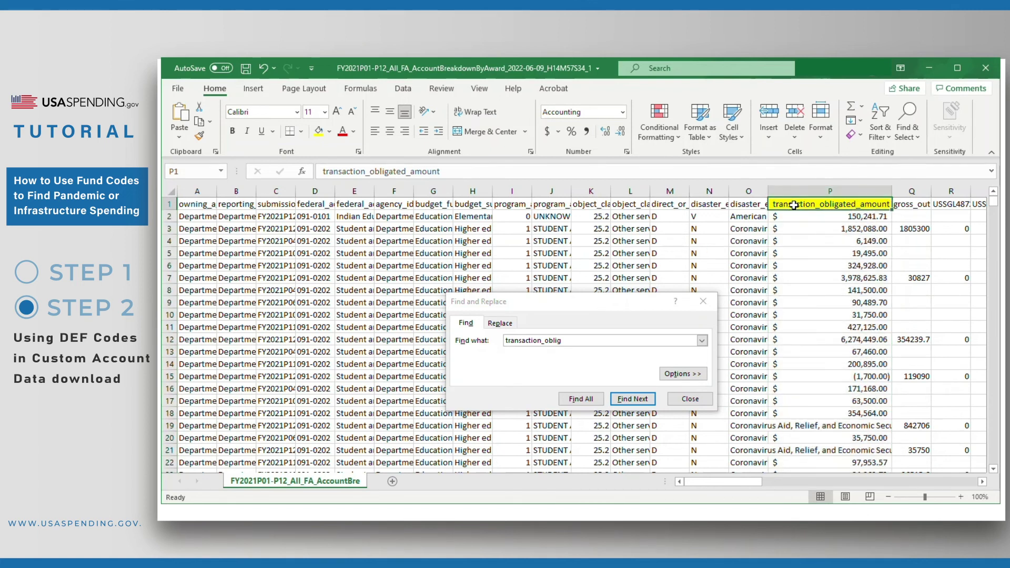
# Step: Autofit column Q (gross_outlay_amount_FYB_to_period_end), fill its header yellow and apply accounting format
pyautogui.doubleClick(566, 339)
pyautogui.write('gross_outlay')
pyautogui.press('Return')
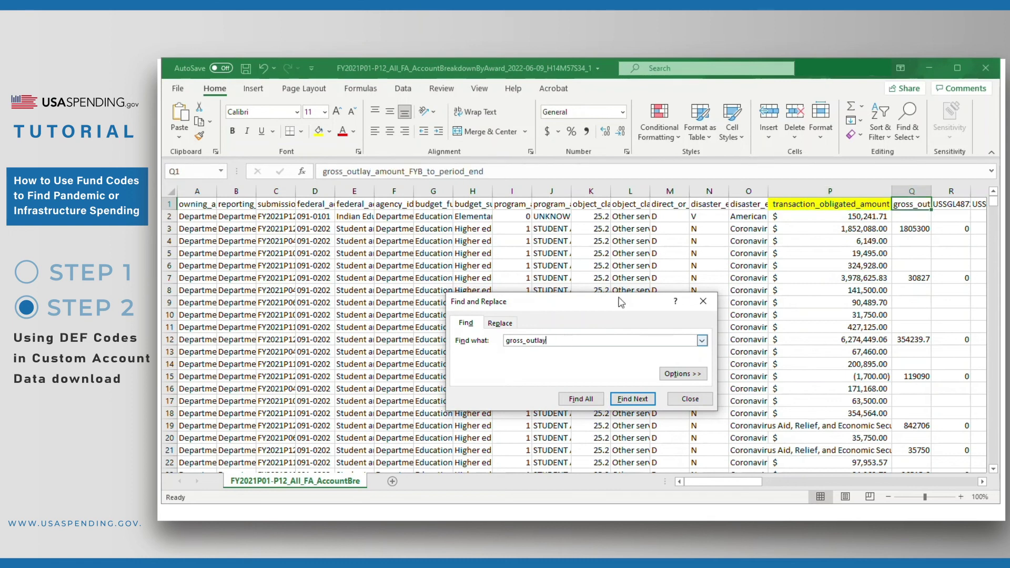
pyautogui.doubleClick(931, 191)
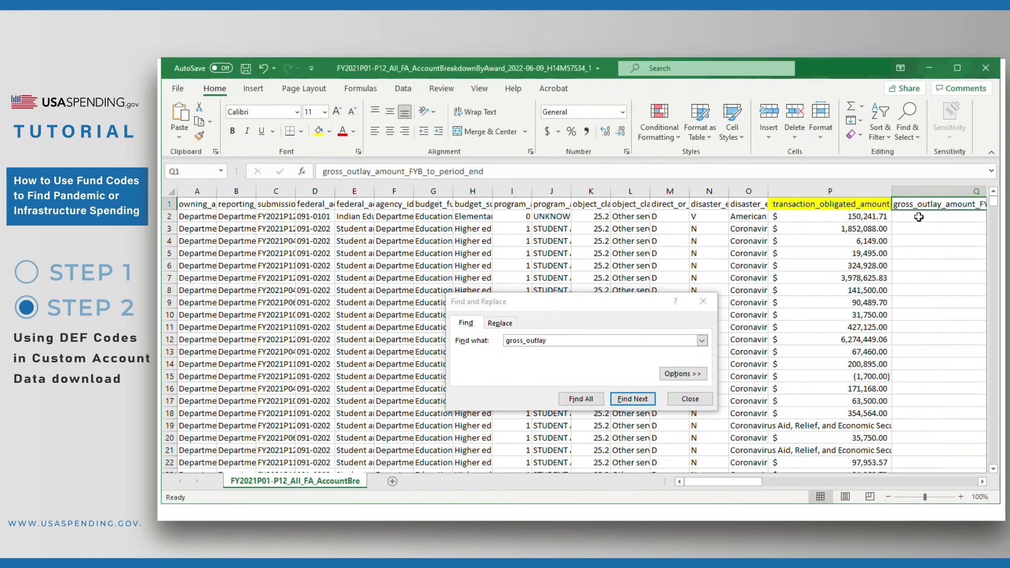
pyautogui.hscroll(3, 900, 230)
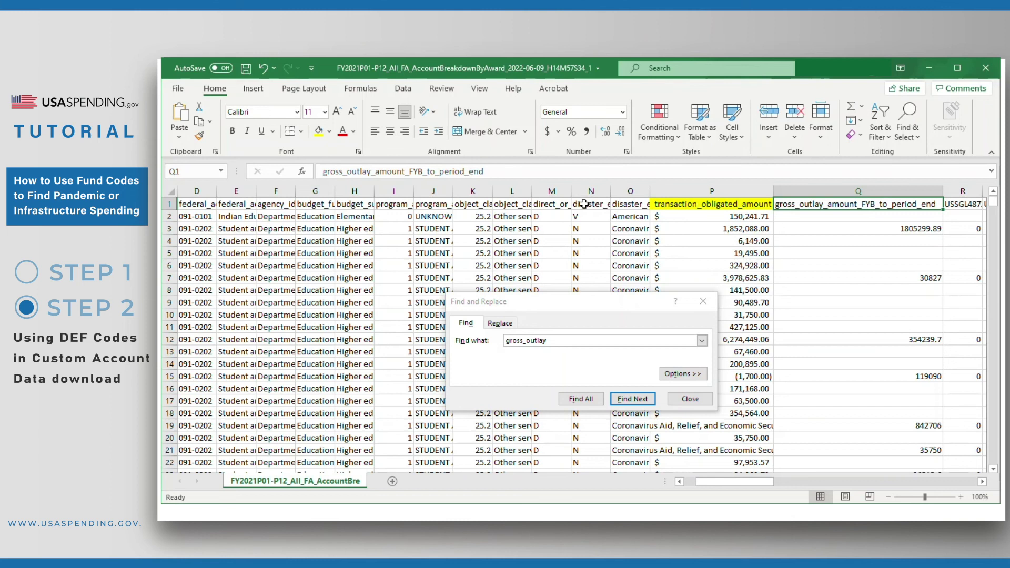
pyautogui.click(319, 131)
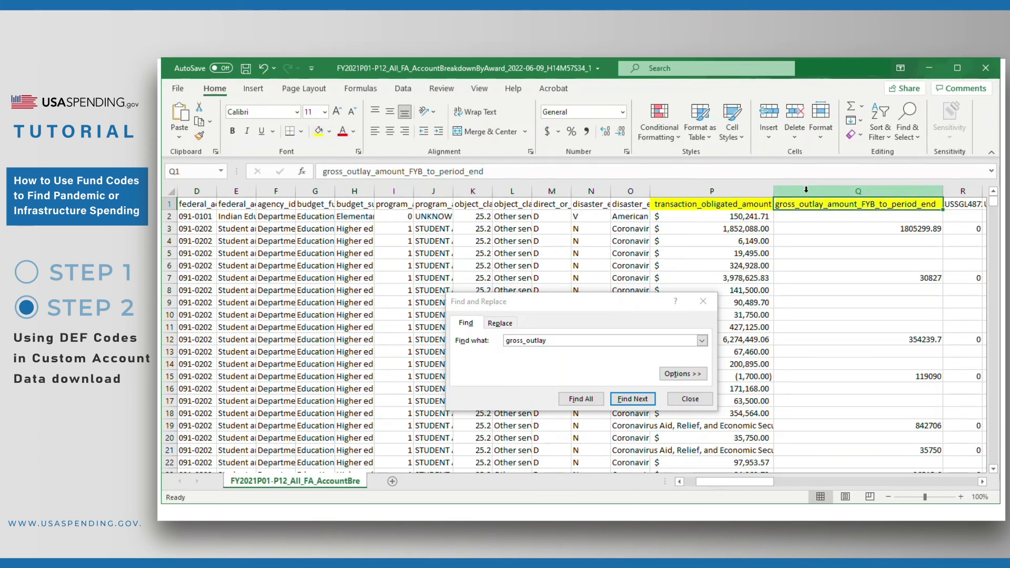
pyautogui.click(805, 189)
pyautogui.click(547, 131)
pyautogui.click(582, 310)
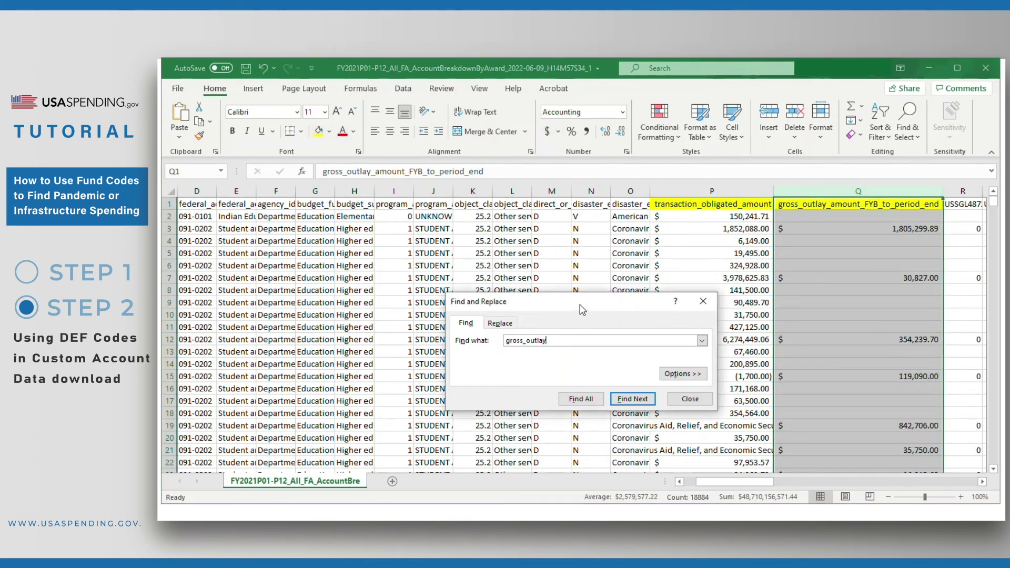
pyautogui.moveTo(582, 310); pyautogui.dragTo(563, 309)
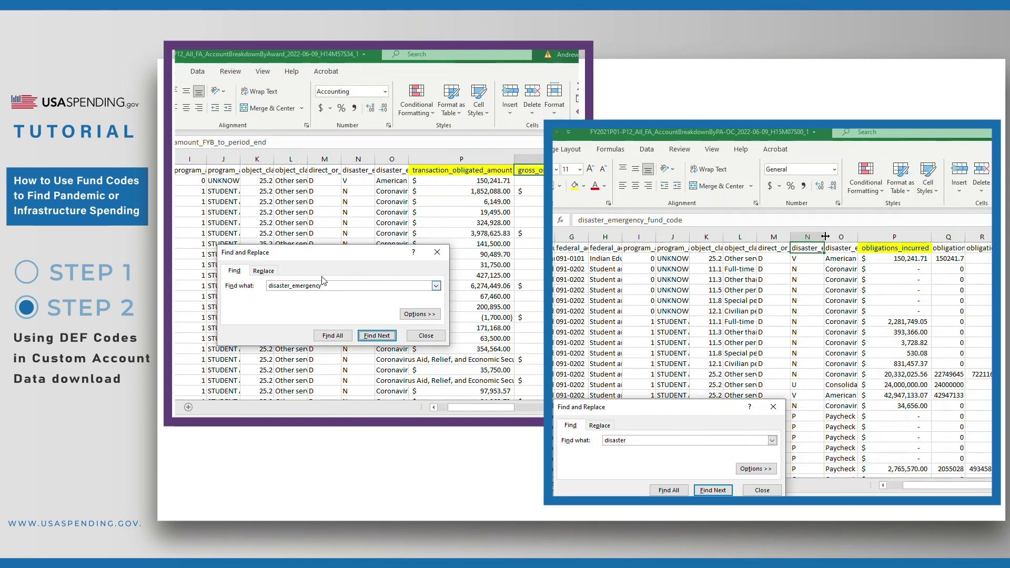
# Step: Autofit column N (disaster_emergency_fund_code) in both the program activity and award files
pyautogui.doubleClick(825, 237)
pyautogui.press('Return')
pyautogui.moveTo(314, 263); pyautogui.dragTo(149, 248)
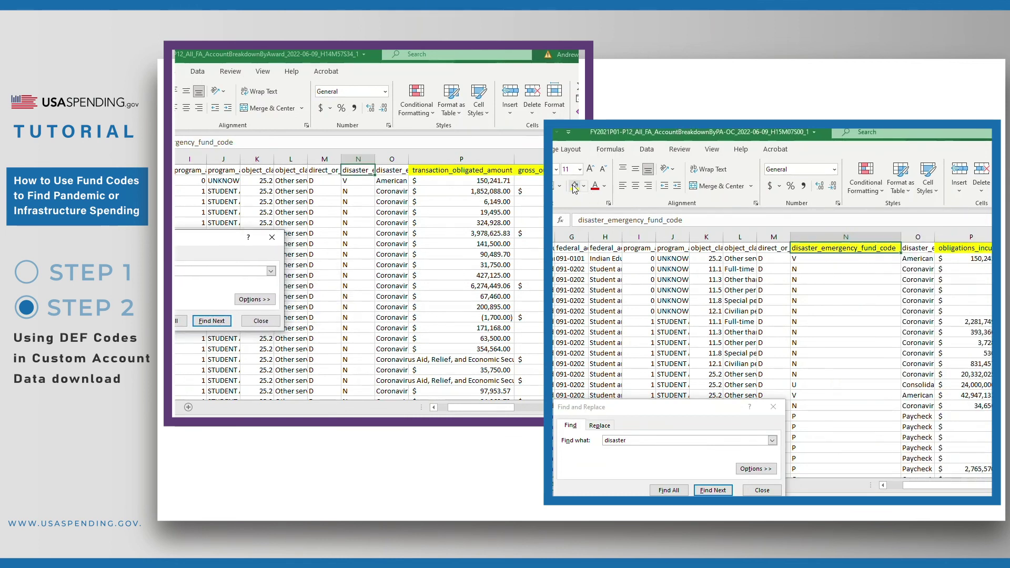
pyautogui.doubleClick(374, 159)
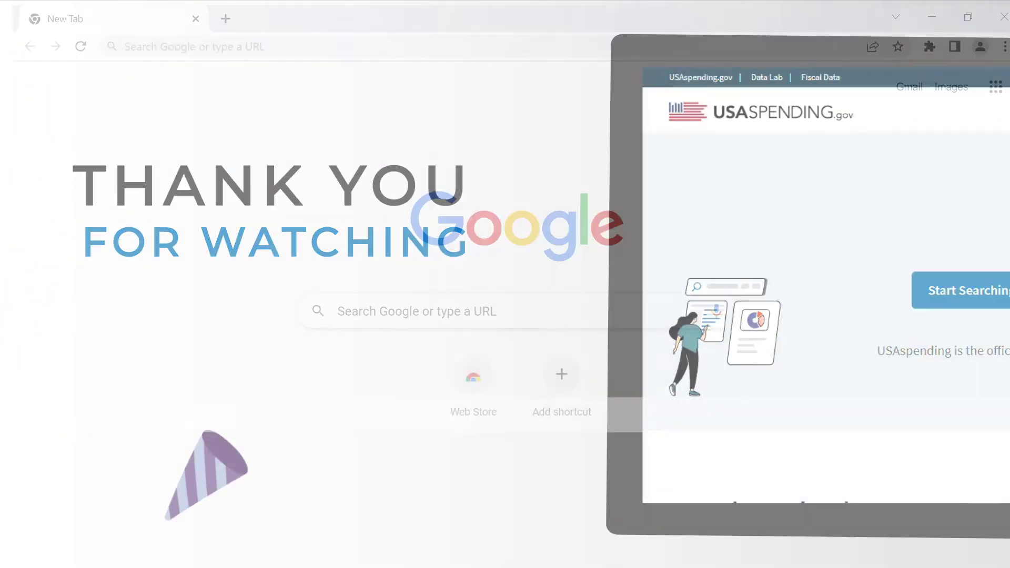
pyautogui.write('https://www.usaspending.gov/')
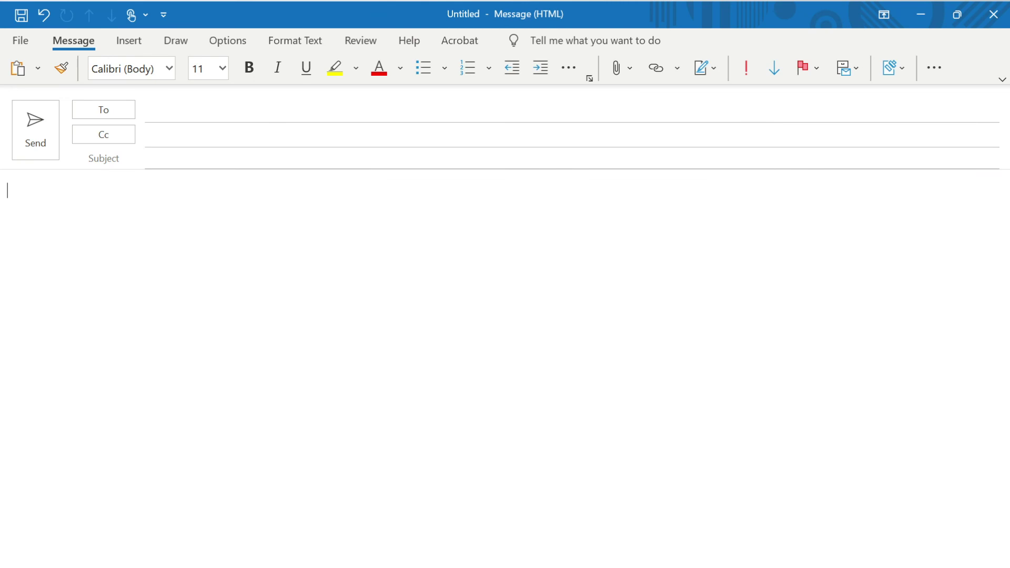
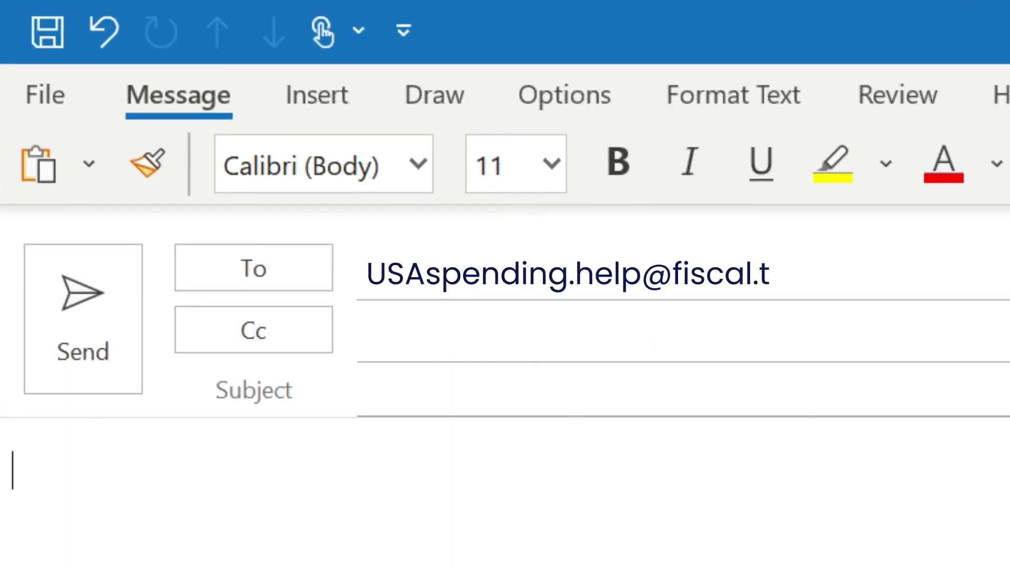